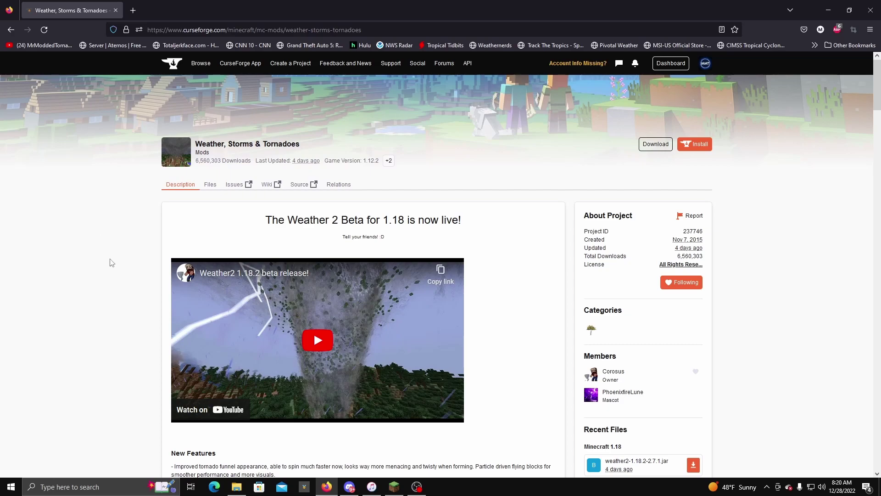
Review the Coming Soon list and the 2.7.1 hotfix note in the Weather, Storms & Tornadoes mod description
scroll(110, 263, "down", 7)
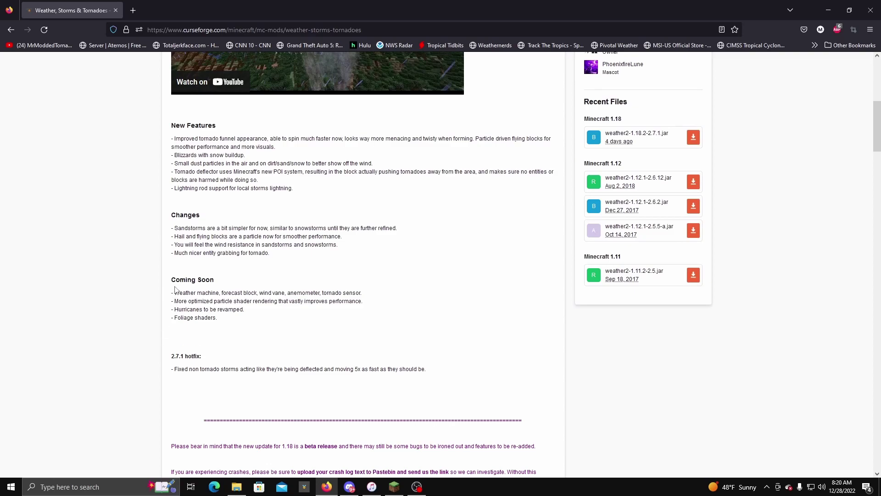
left_click_drag(176, 279, 233, 338)
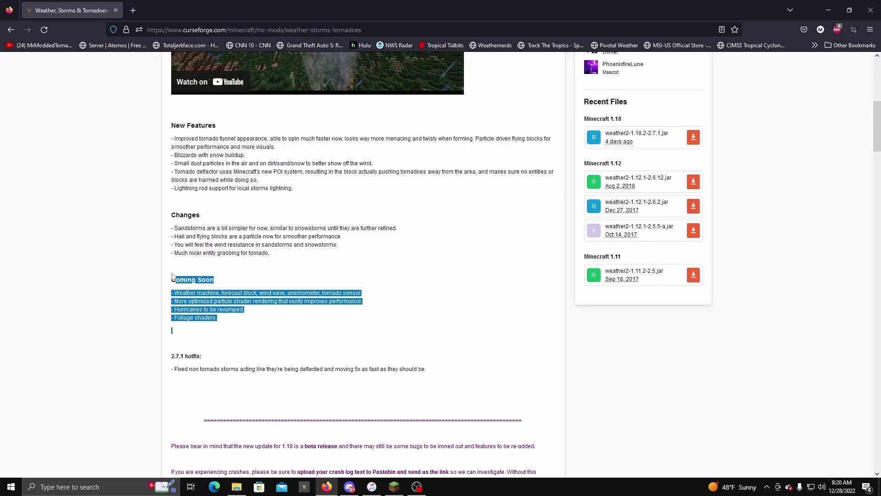
left_click(133, 312)
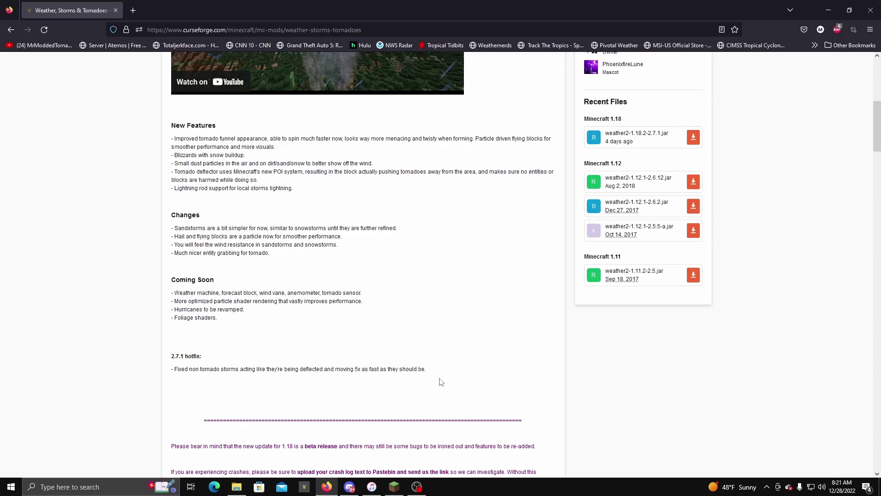
left_click_drag(428, 369, 174, 377)
left_click(114, 355)
scroll(110, 353, "up", 2)
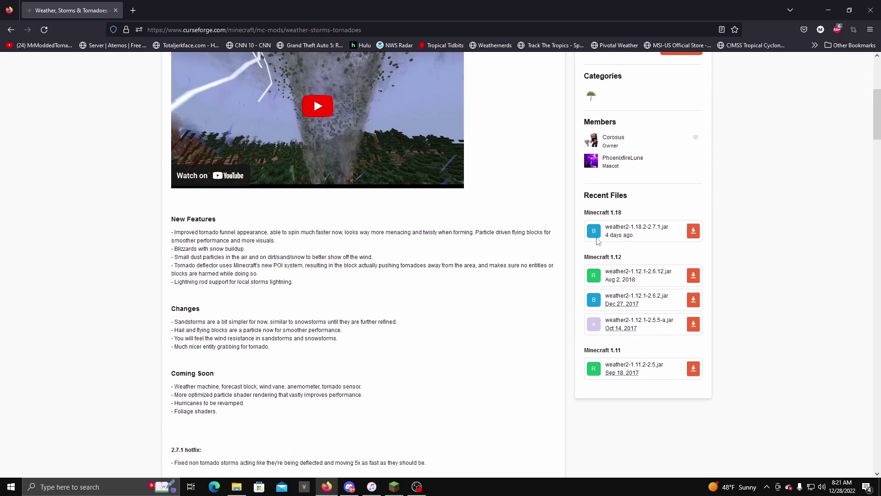
Open the file details of weather2-1.18.2-2.7.1.jar and review its supported versions, changelog and download option
left_click(614, 232)
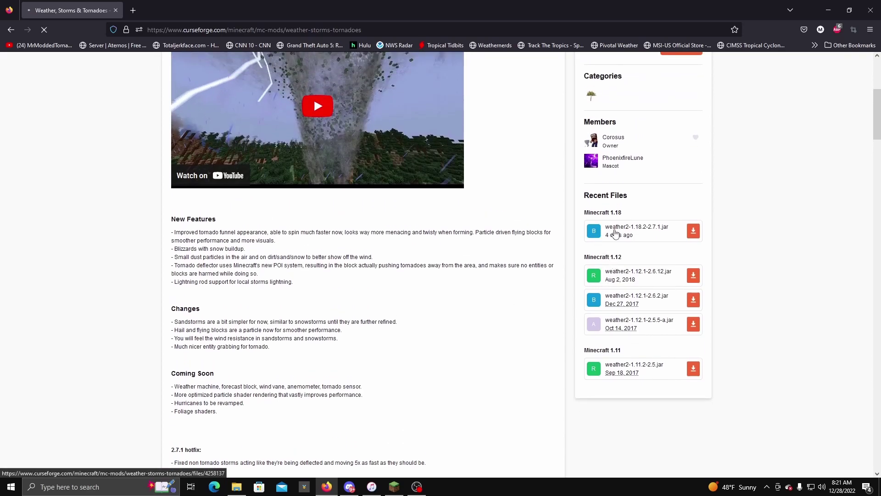
scroll(235, 275, "down", 1)
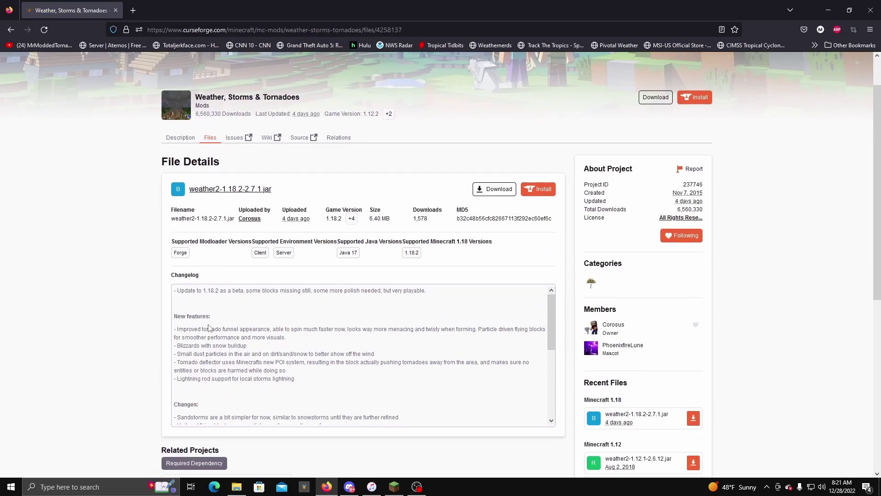
scroll(222, 368, "down", 1)
scroll(218, 367, "down", 2)
scroll(198, 340, "up", 3)
scroll(128, 278, "down", 1)
scroll(126, 276, "up", 2)
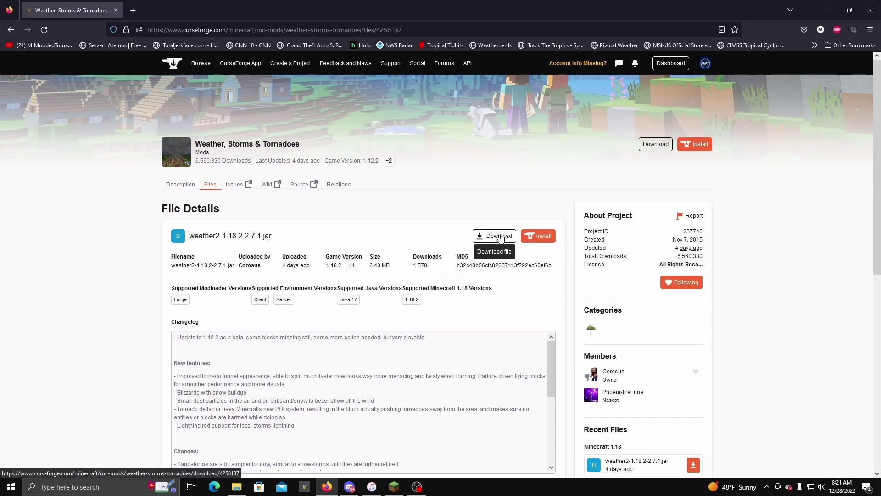
Open the file list of the required dependency CoroUtil and find the download for coroutil-1.18.1-1.2.43.jar
scroll(142, 242, "down", 5)
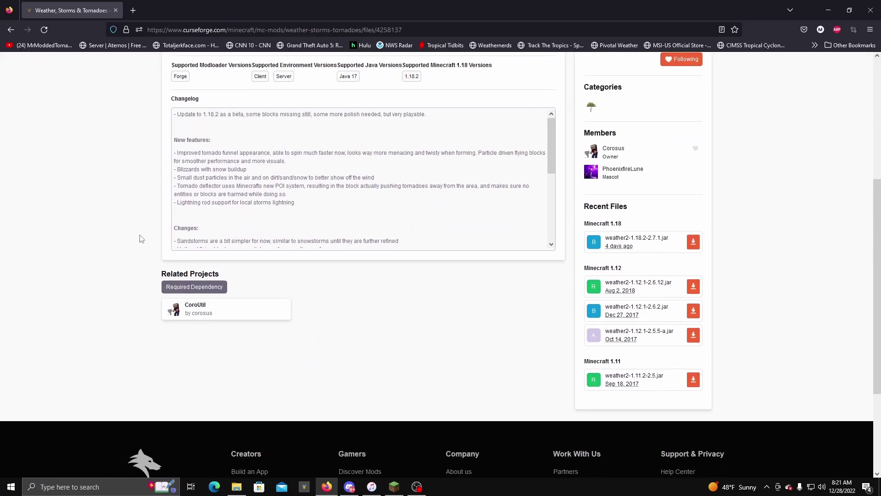
left_click(177, 304)
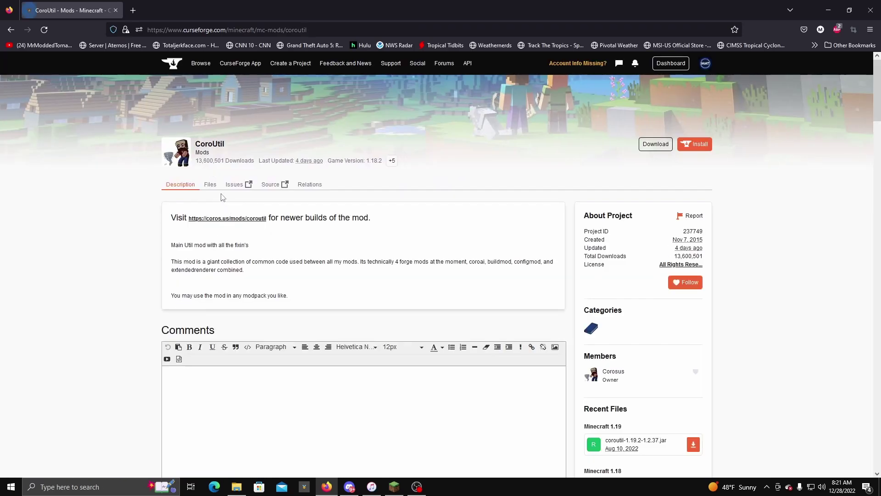
left_click(210, 185)
scroll(215, 239, "down", 1)
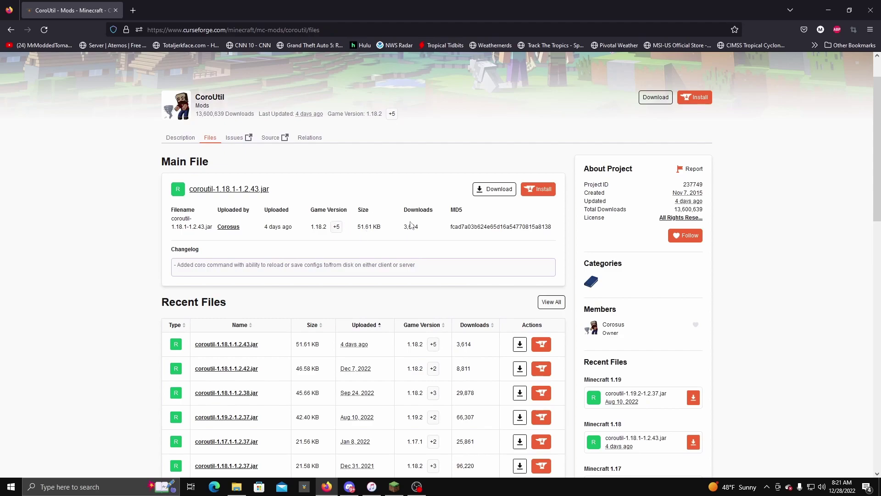
left_click(493, 193)
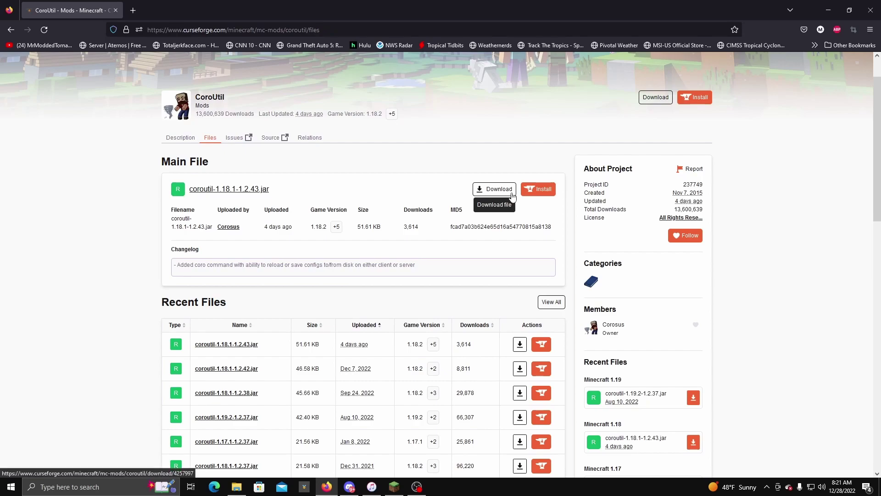
scroll(147, 232, "up", 1)
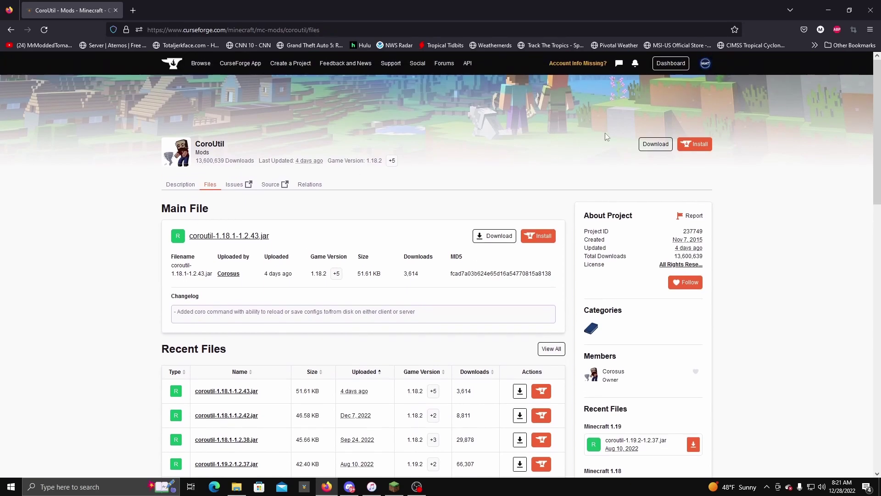
Minimize the open windows to show the Windows desktop
left_click(829, 10)
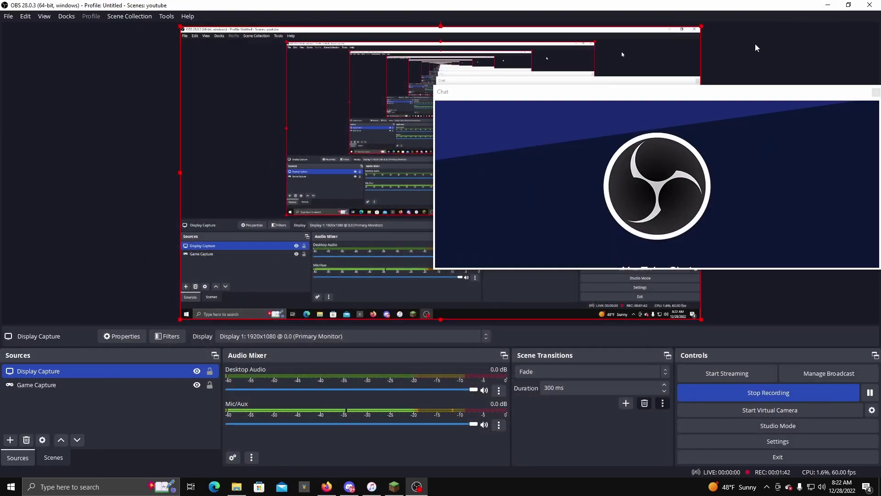
key("super+d")
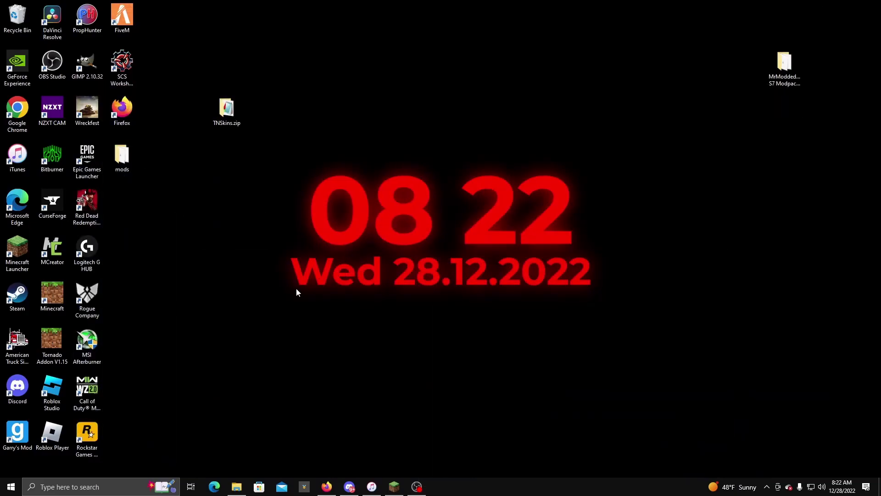
left_click(88, 488)
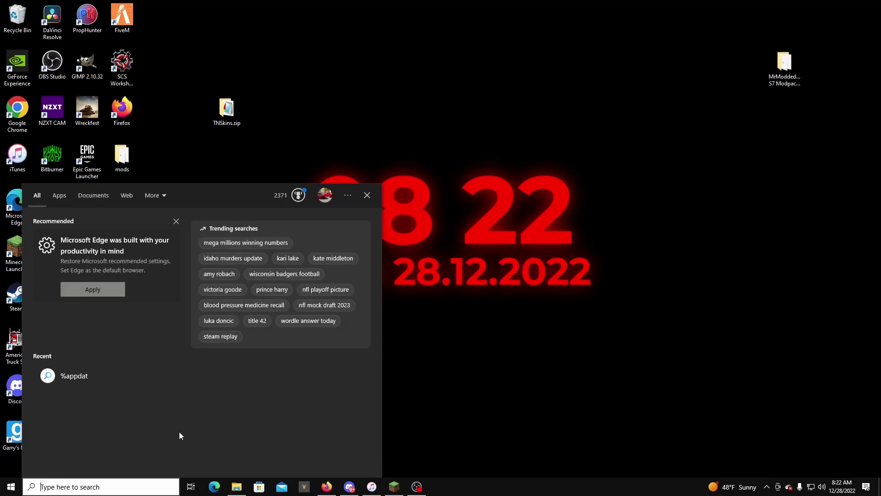
key("Escape")
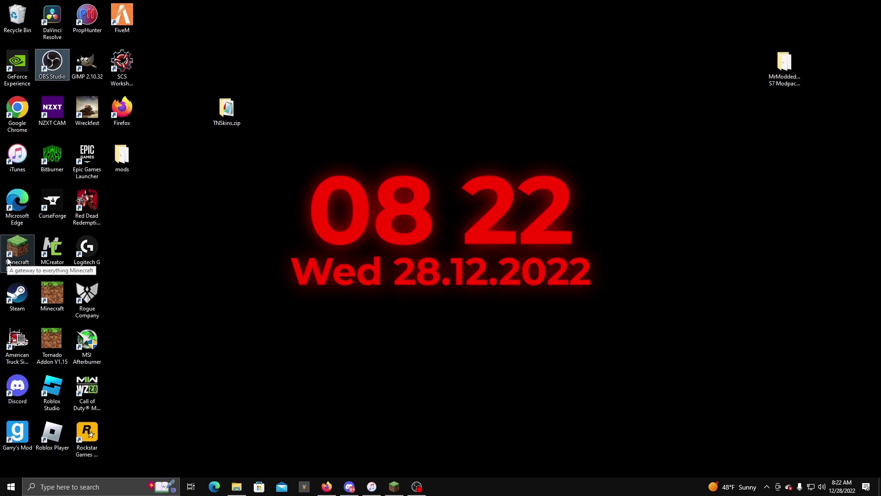
Open the Roaming folder by searching Windows for %appdata%, and go into the .minecraft folder
left_click(85, 488)
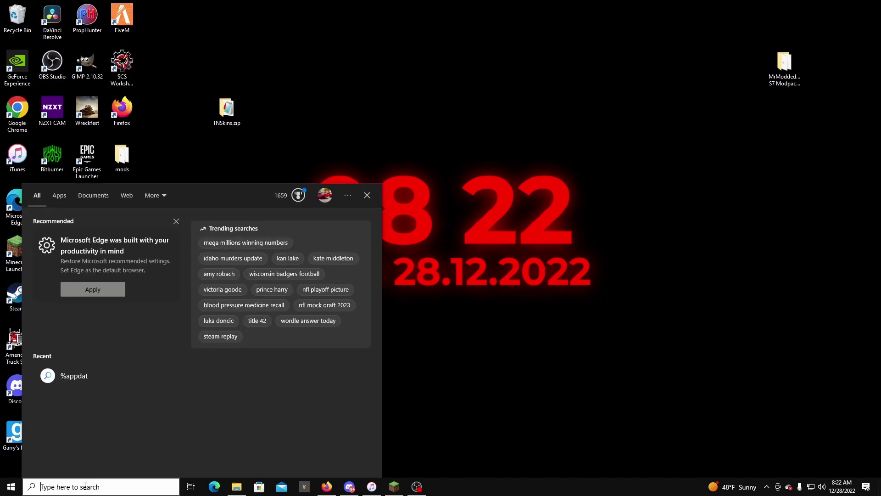
type("%appda")
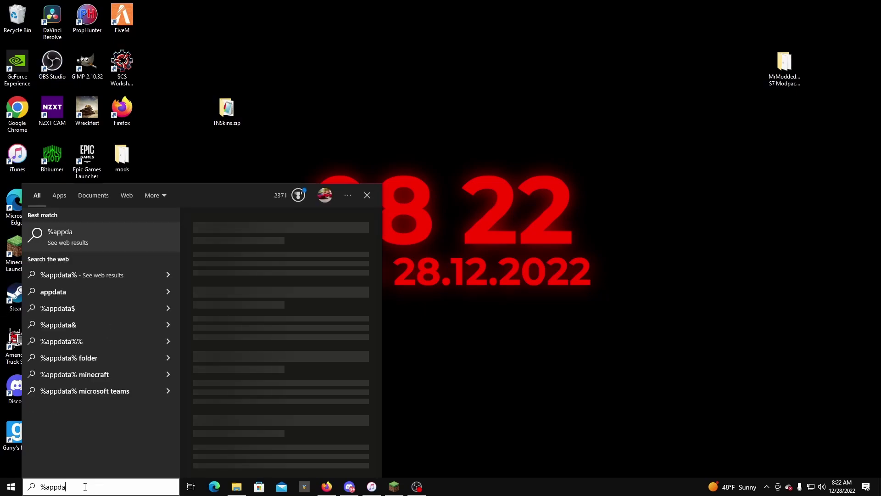
type("ta%")
key("Return")
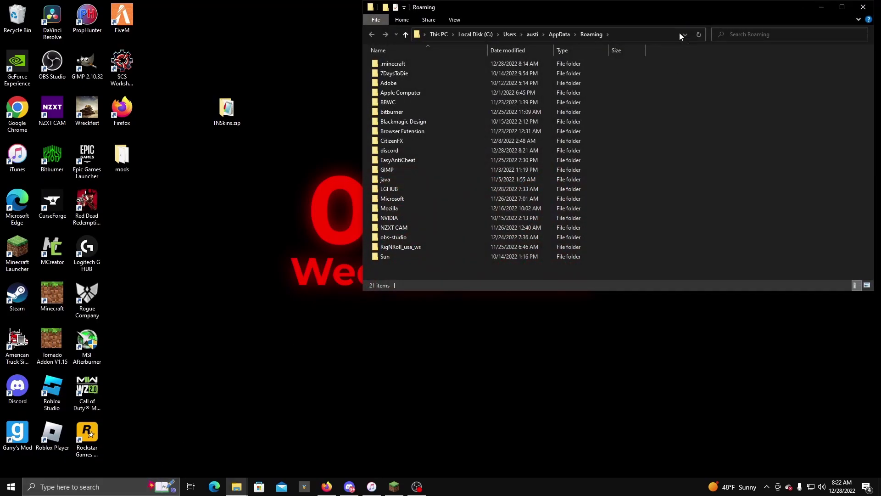
left_click_drag(673, 8, 573, 23)
double_click(331, 79)
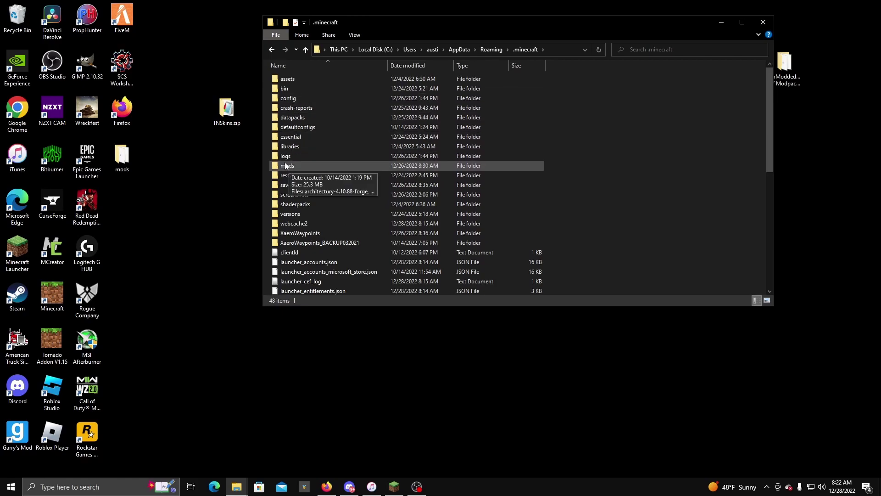
Check the option for creating a new folder in .minecraft, and view the jar files inside the mods folder
right_click(291, 164)
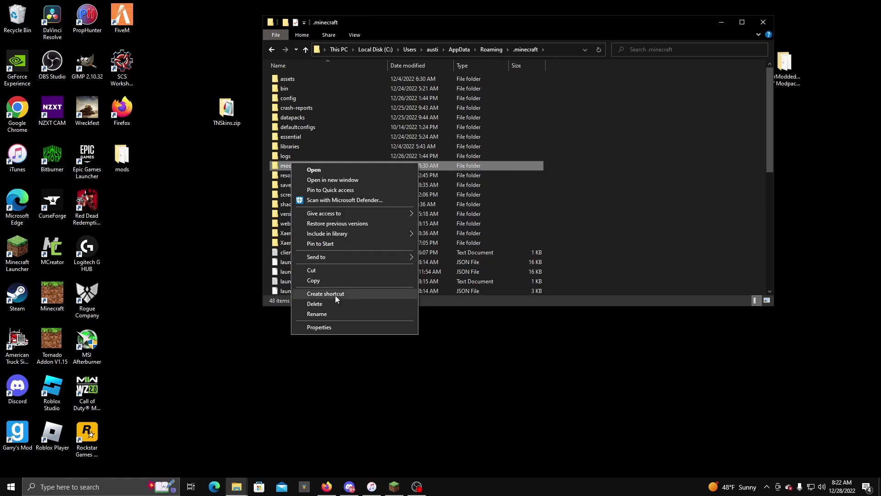
left_click(596, 153)
right_click(596, 157)
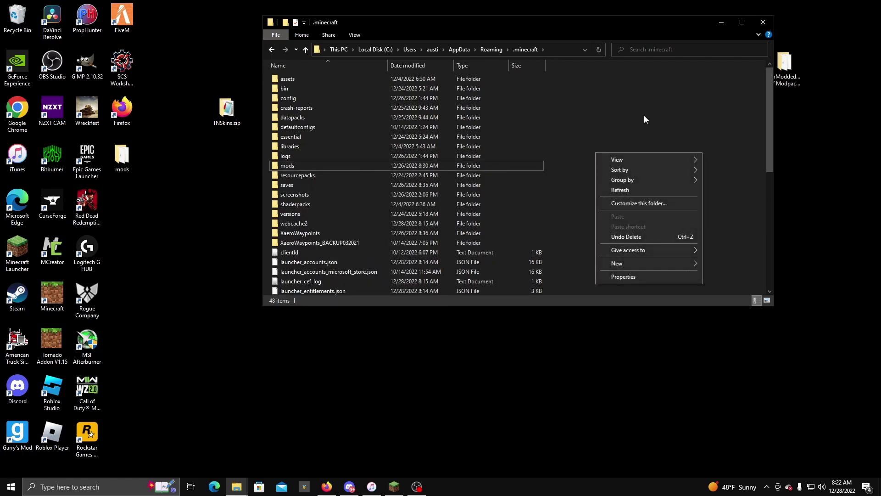
mouse_move(609, 266)
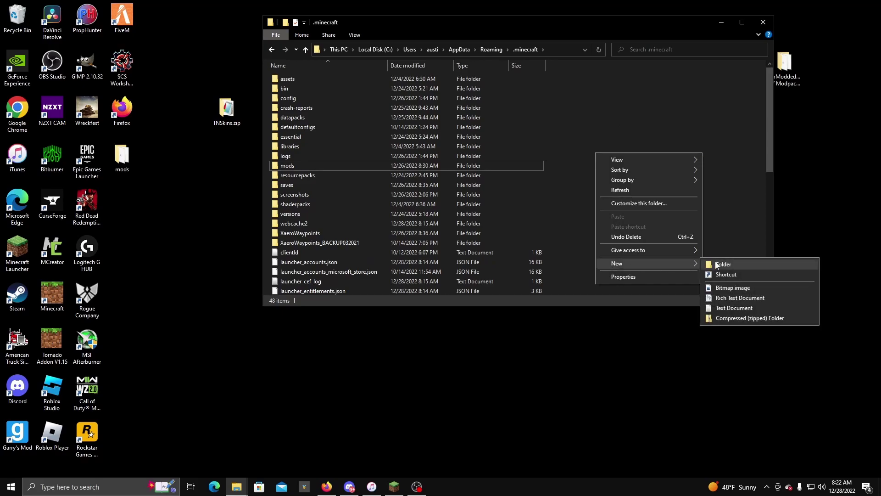
left_click(714, 117)
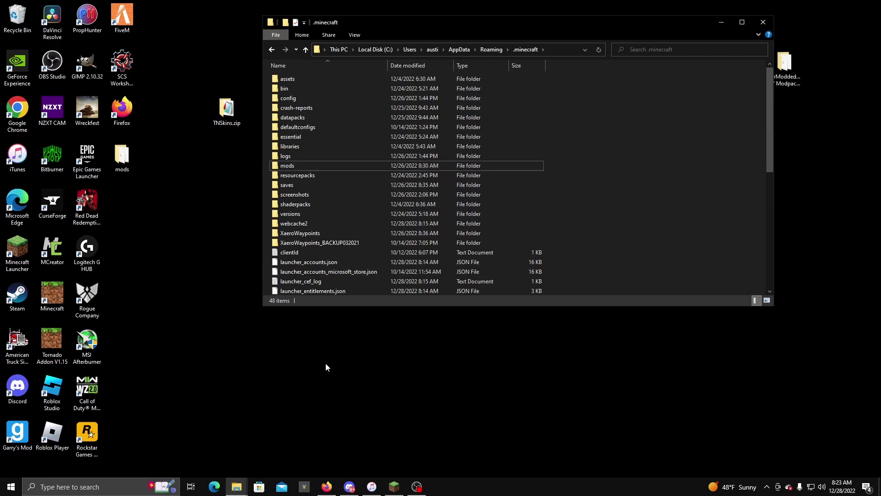
double_click(293, 167)
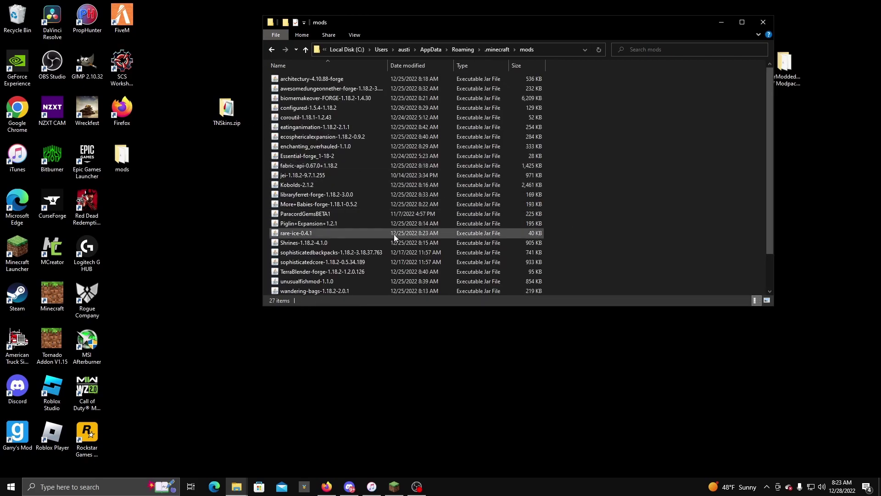
left_click(271, 50)
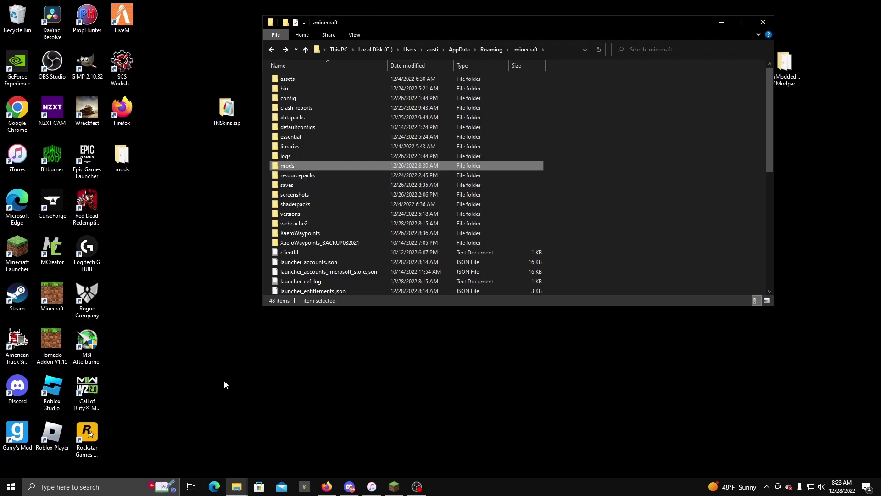
Switch to the Minecraft Launcher and check the available Java Edition installations, keeping forge 1.18.2-forge-40.1.92 selected
left_click(393, 483)
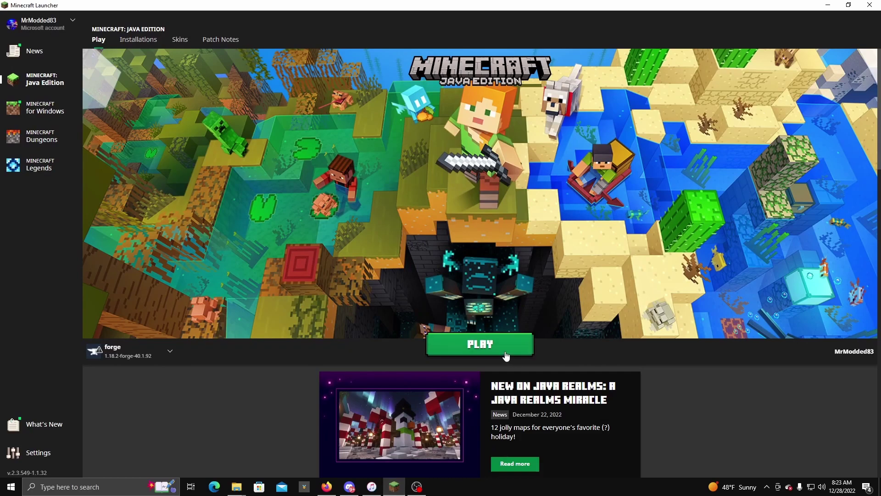
left_click(163, 357)
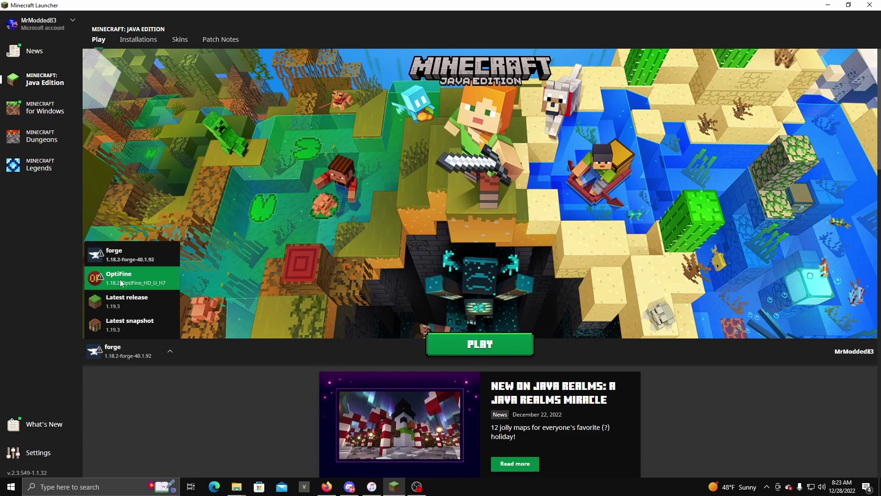
left_click(237, 349)
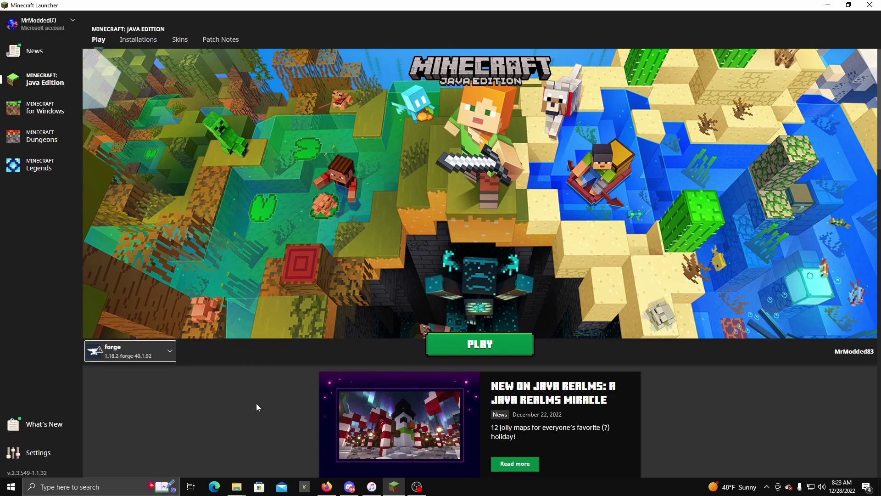
Switch back to the .minecraft folder in File Explorer and open the Storm TOML file from config\Weather2
mouse_move(241, 482)
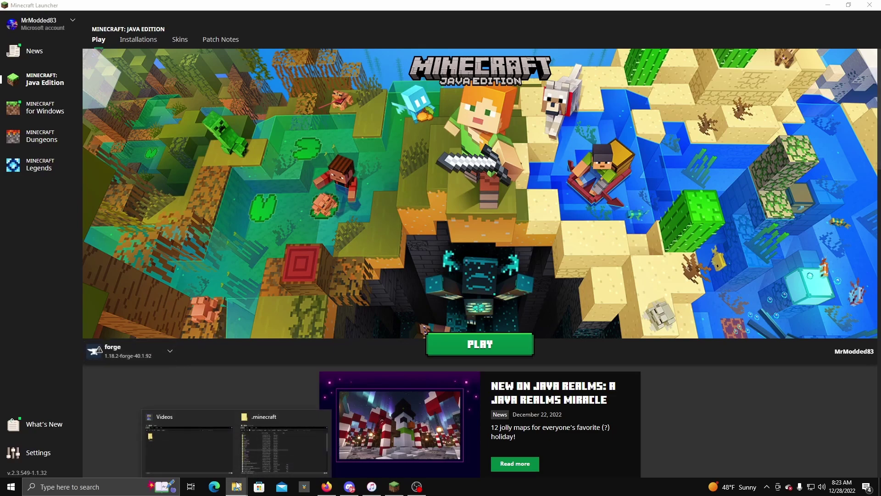
left_click(266, 447)
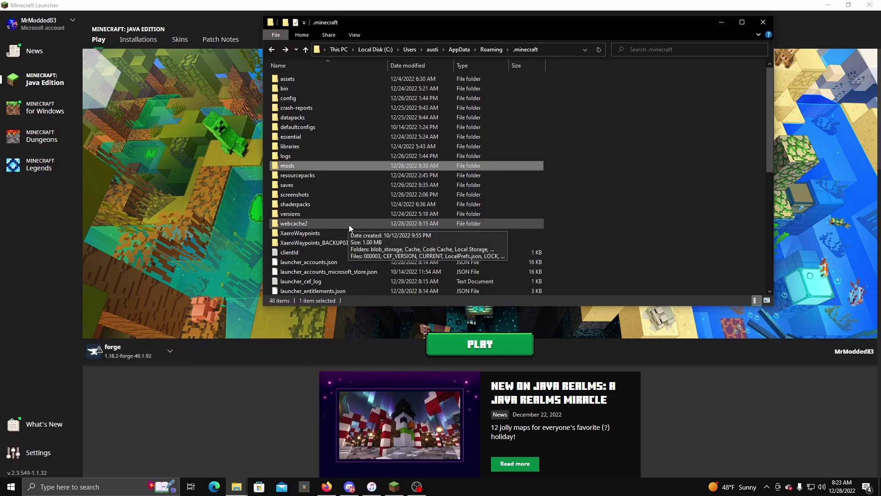
double_click(297, 99)
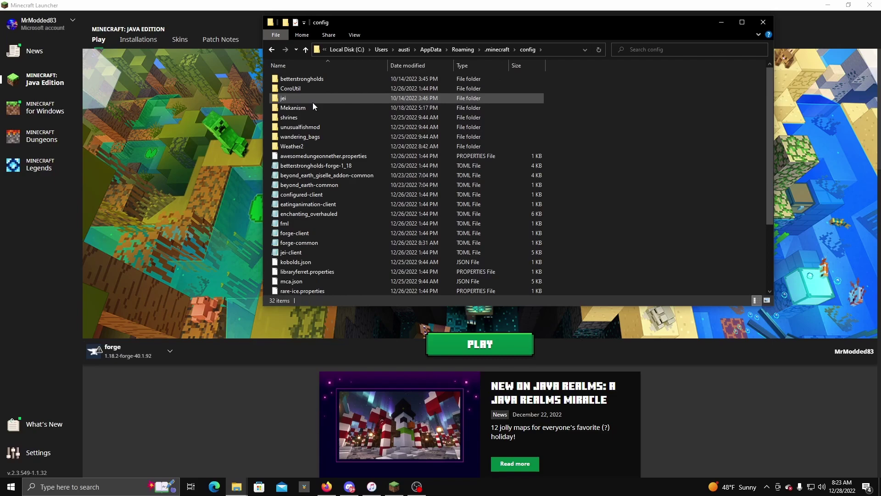
left_click(300, 146)
double_click(300, 146)
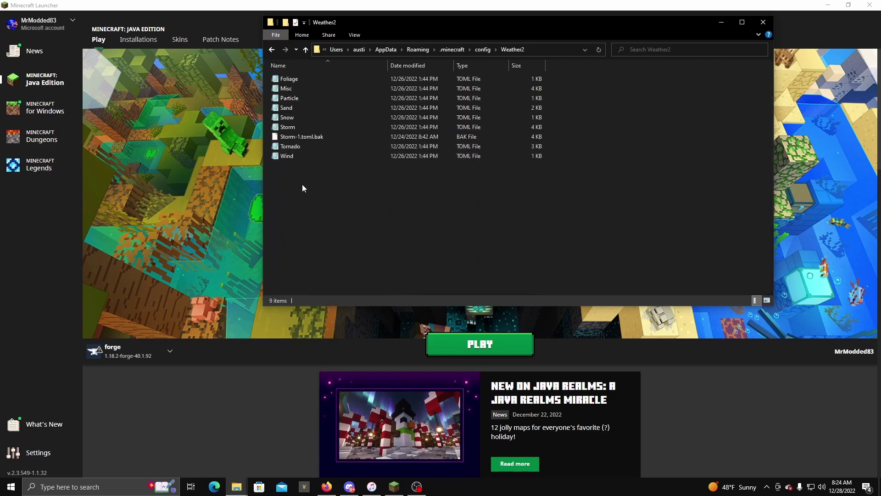
left_click_drag(379, 228, 327, 178)
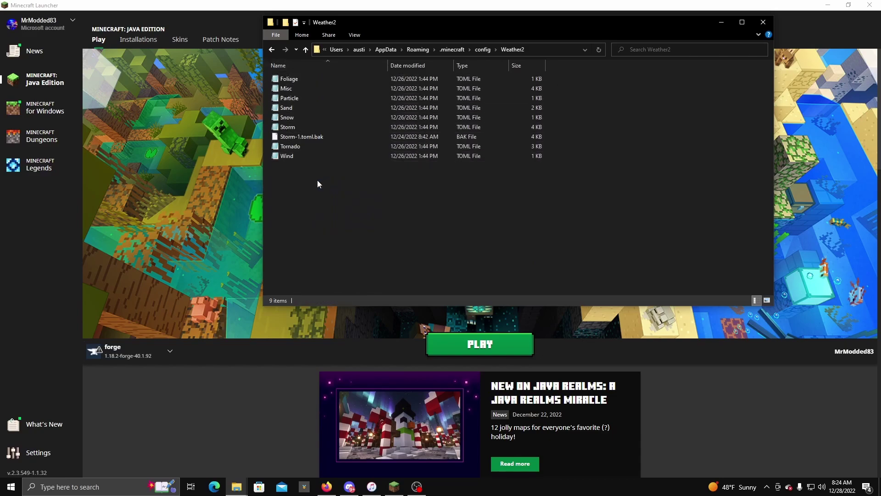
double_click(298, 127)
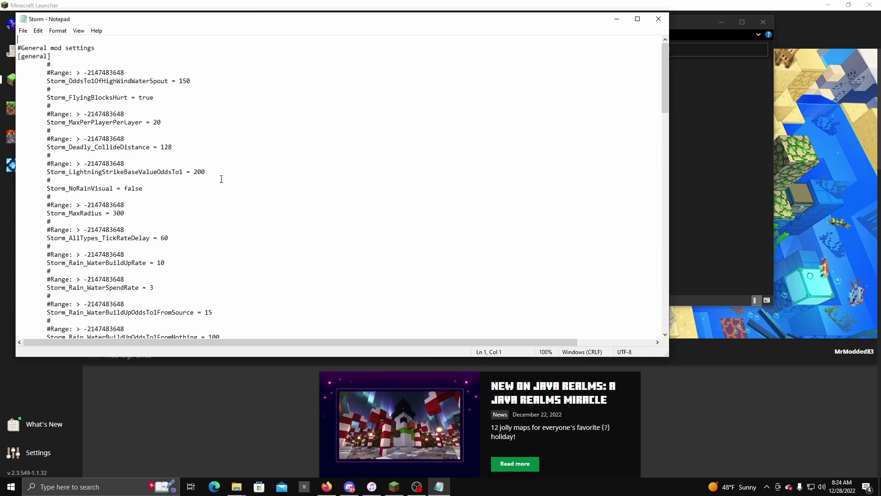
Find the ocean-based and land-based storm odds in the Storm file and highlight those lines
scroll(184, 156, "down", 5)
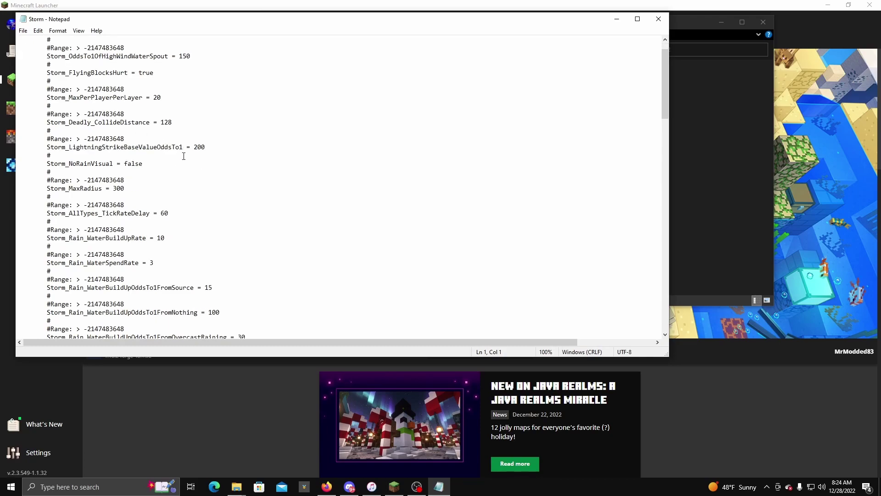
scroll(184, 156, "down", 1)
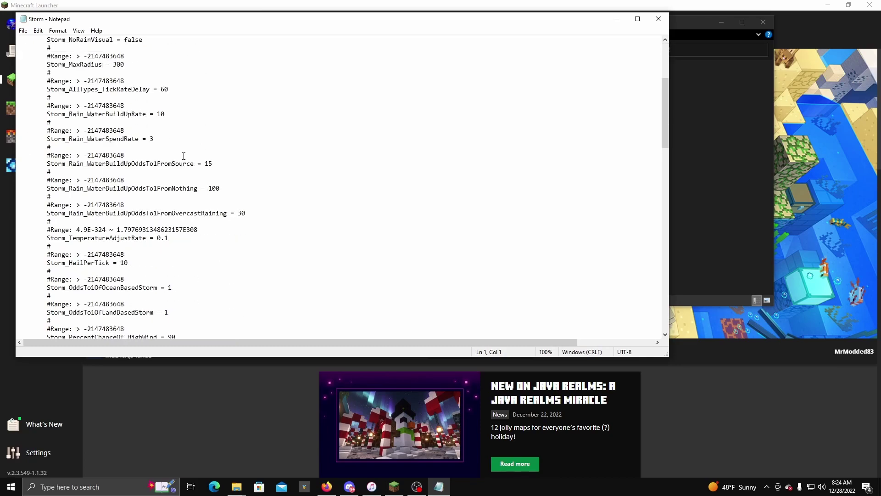
scroll(155, 315, "down", 1)
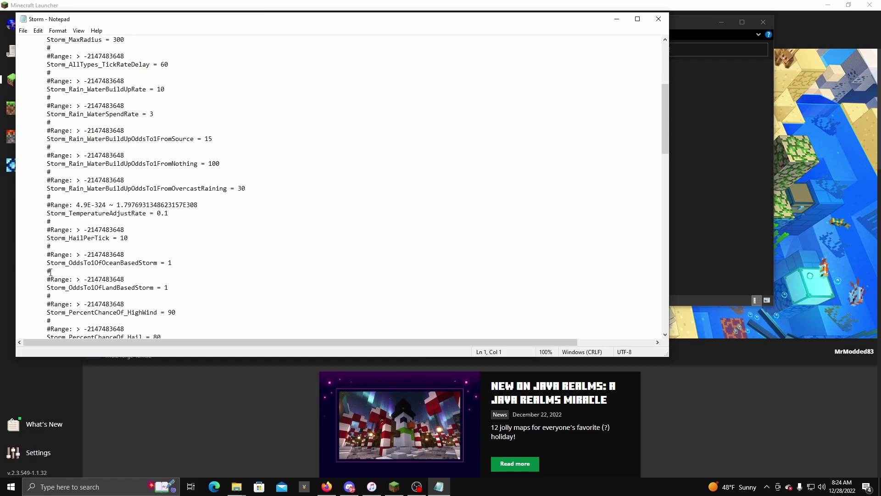
left_click_drag(46, 266, 158, 267)
left_click(197, 273)
left_click_drag(19, 288, 174, 289)
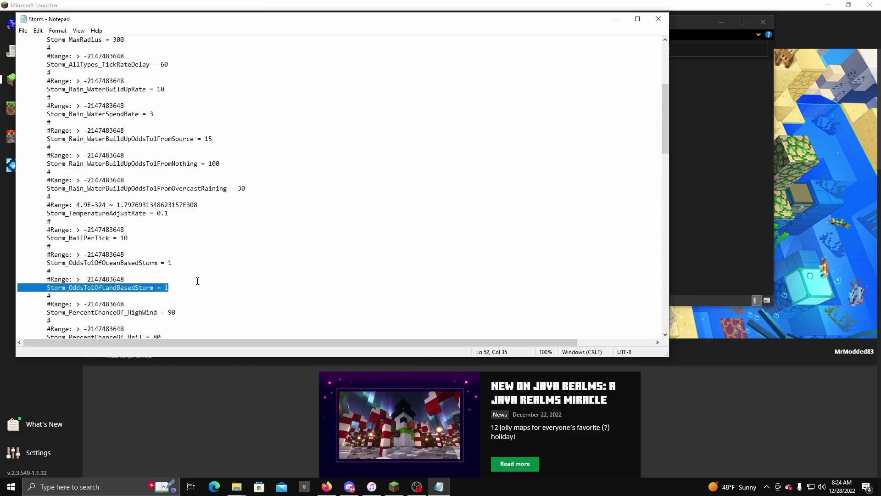
left_click(197, 281)
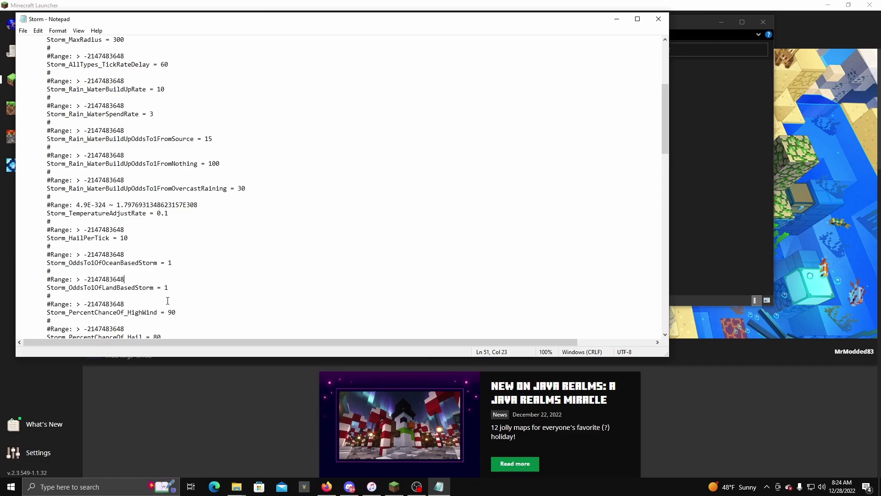
Review the percent-chance settings for high wind, hail, tornadoes and cyclones, and close the Storm file after checking its file options
scroll(187, 268, "down", 1)
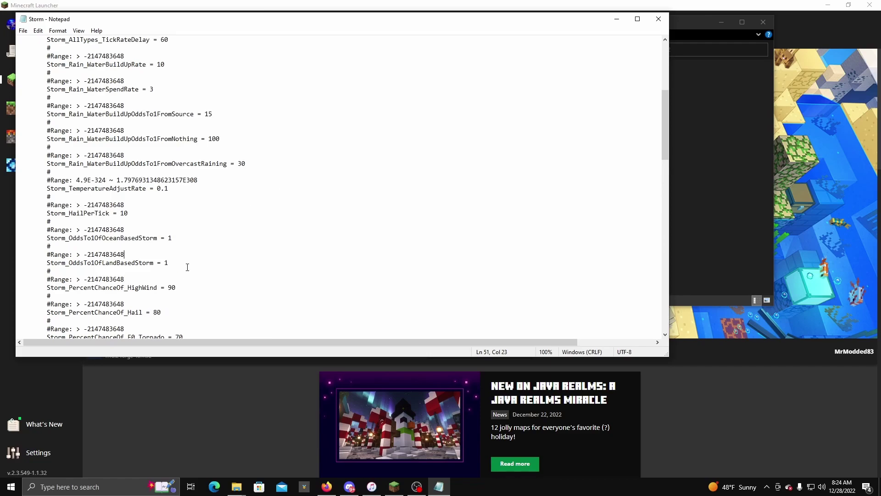
scroll(188, 267, "down", 6)
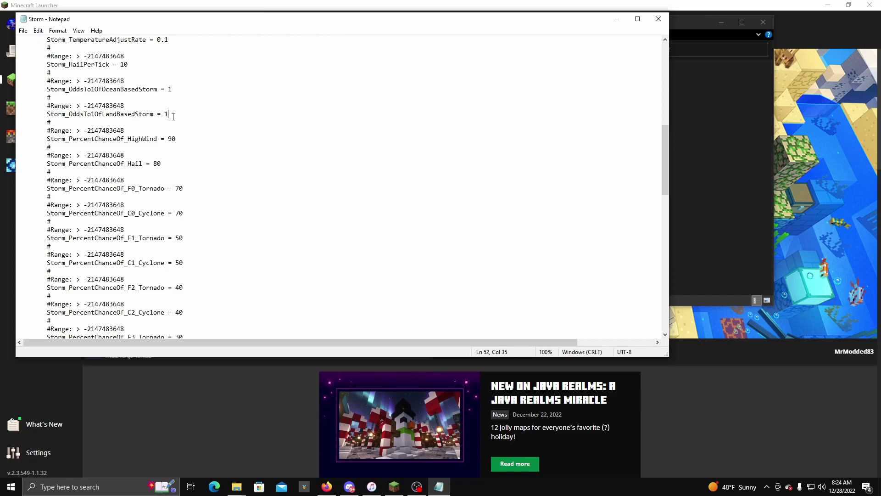
left_click(23, 31)
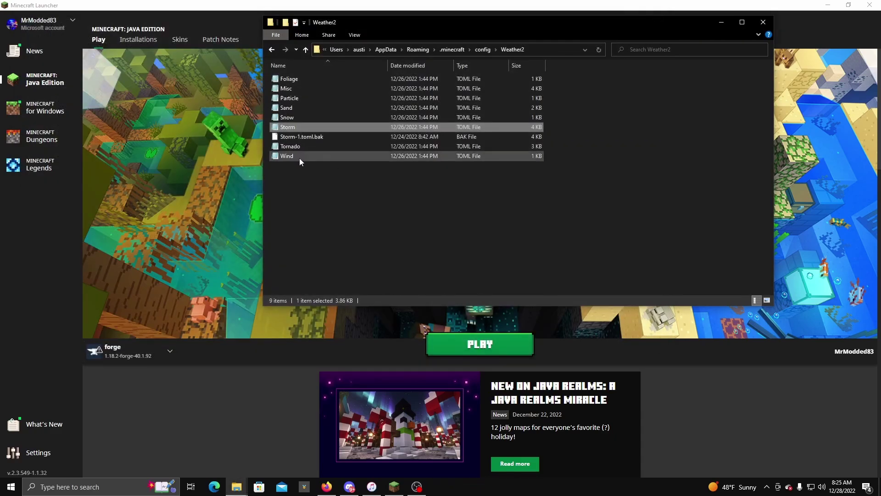
Open the Tornado TOML file, look through its tornado grab and block settings, and close it
double_click(297, 148)
scroll(237, 169, "down", 6)
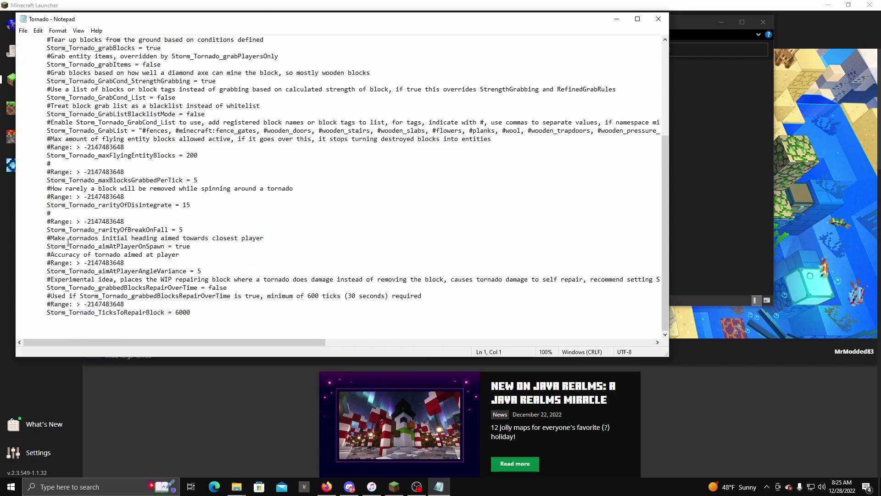
scroll(152, 251, "up", 6)
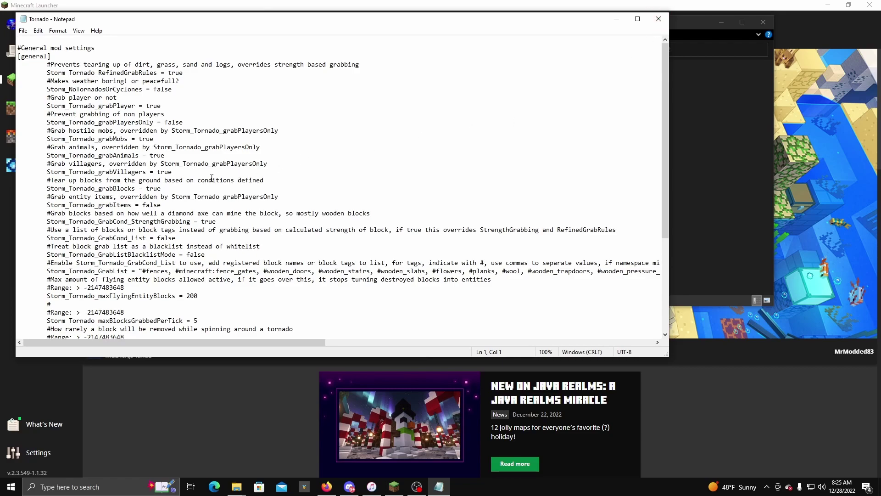
left_click(659, 21)
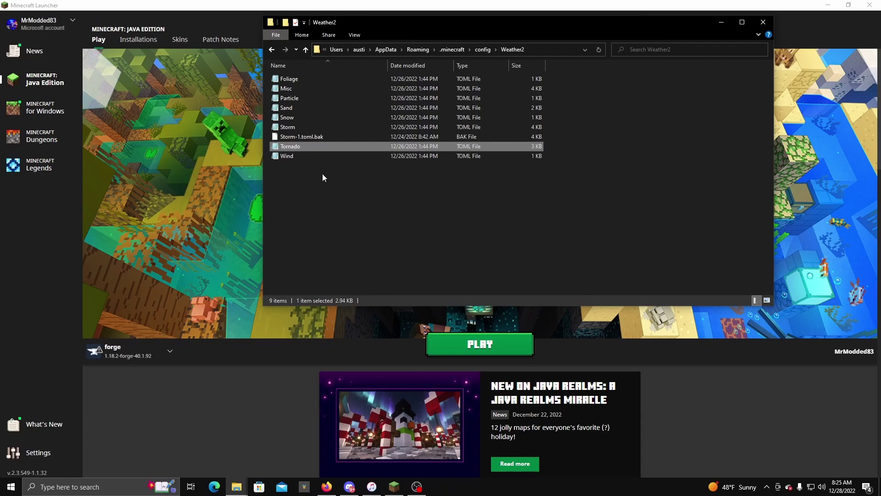
Open the Wind TOML file, look through its wind event and speed settings, and close it
double_click(302, 158)
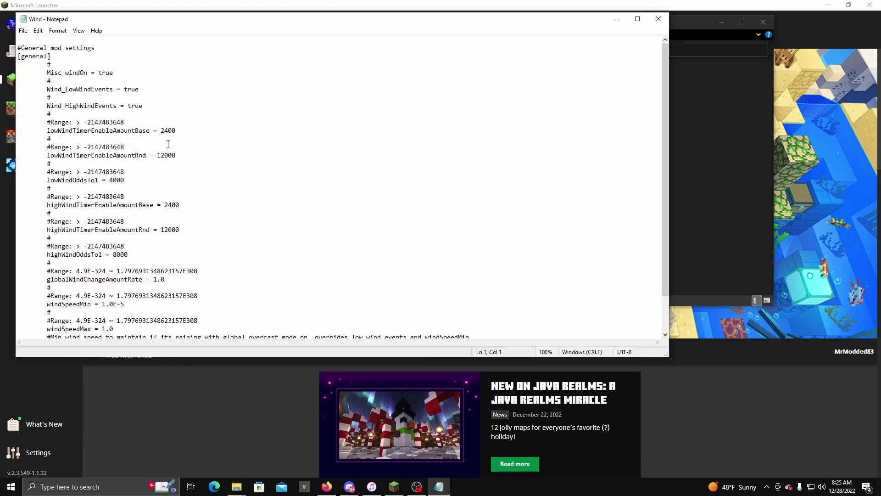
scroll(168, 142, "down", 2)
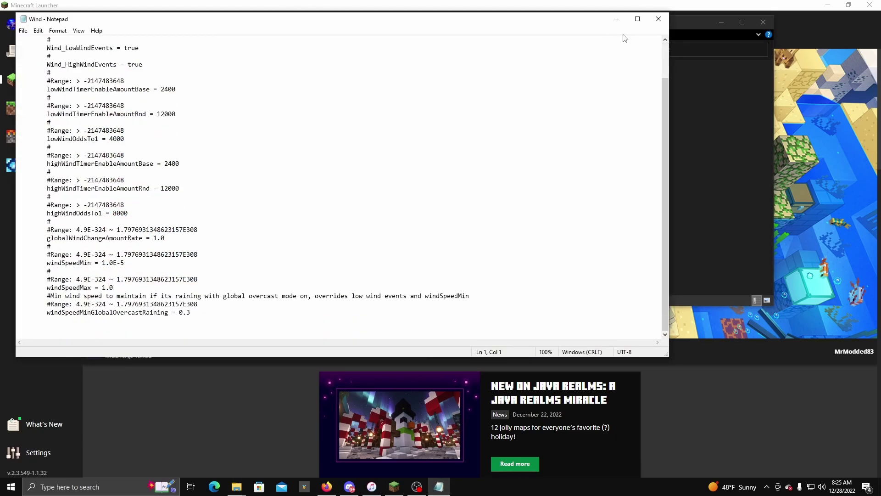
left_click(659, 19)
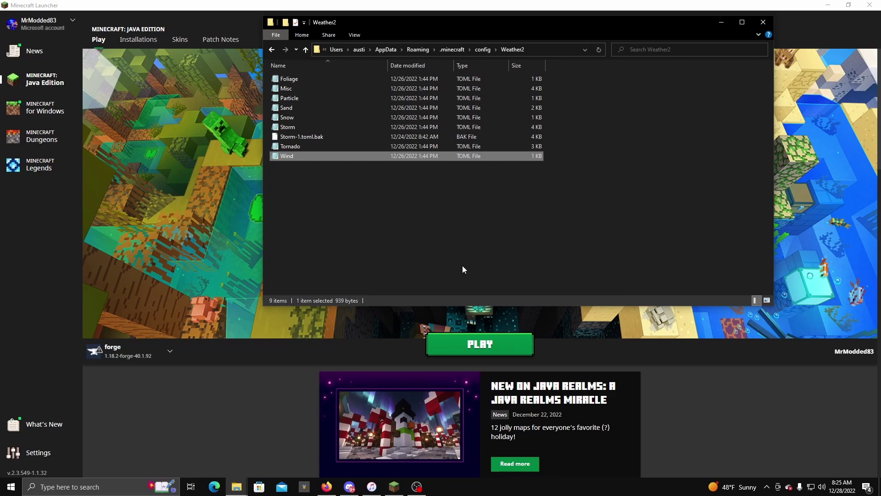
left_click(479, 244)
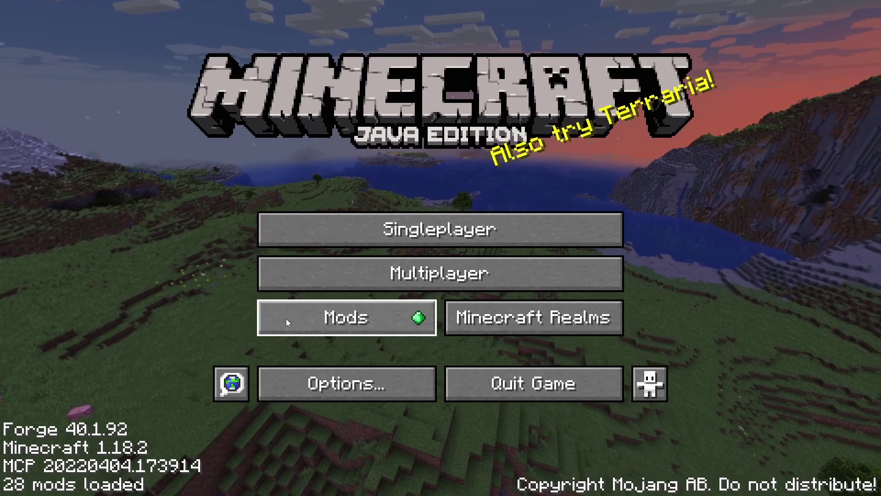
Open the mod list from the Minecraft title screen and view the details of the Configured mod
left_click(355, 319)
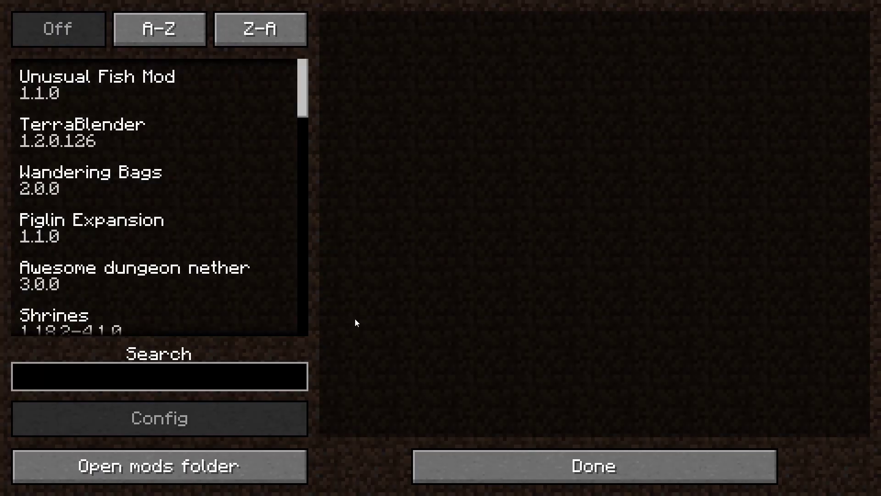
scroll(135, 247, "down", 8)
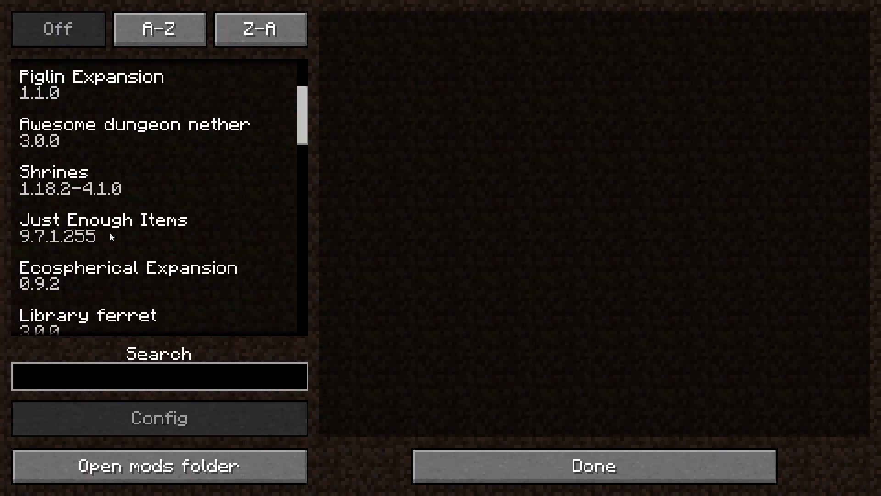
scroll(110, 235, "down", 8)
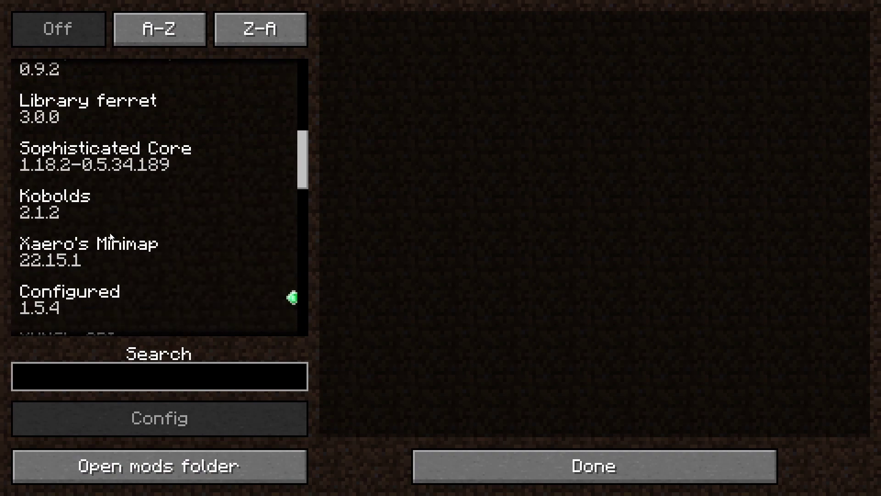
left_click(89, 281)
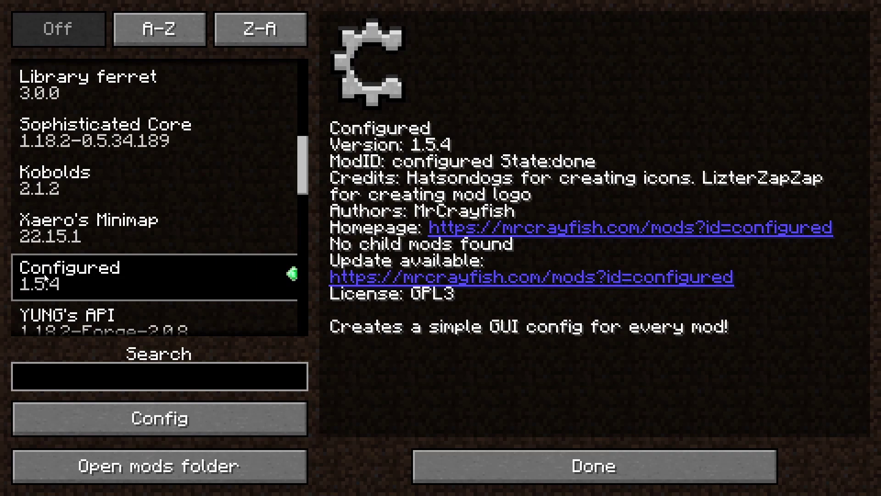
Select Weather2 in the mod list and open its configuration list
scroll(45, 278, "down", 3)
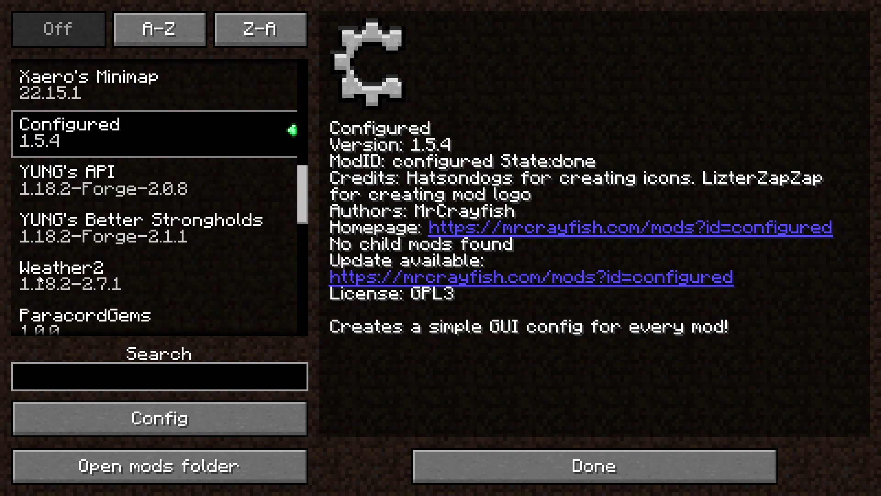
left_click(55, 282)
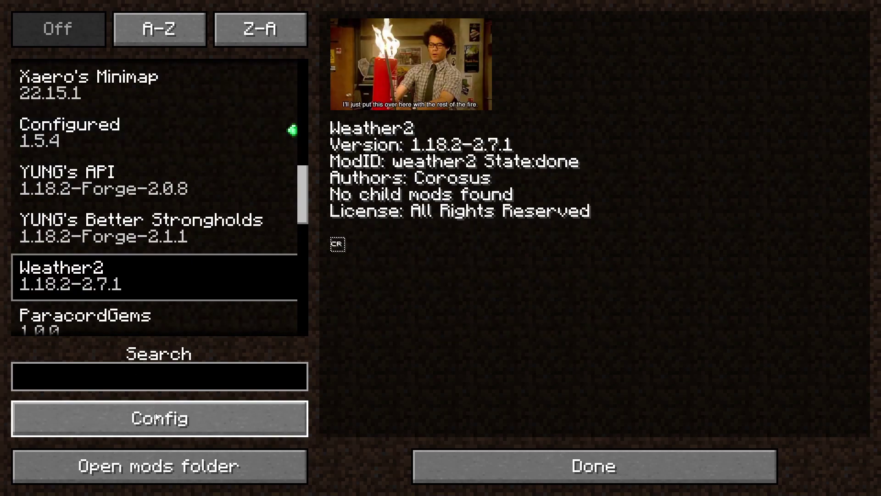
left_click(166, 424)
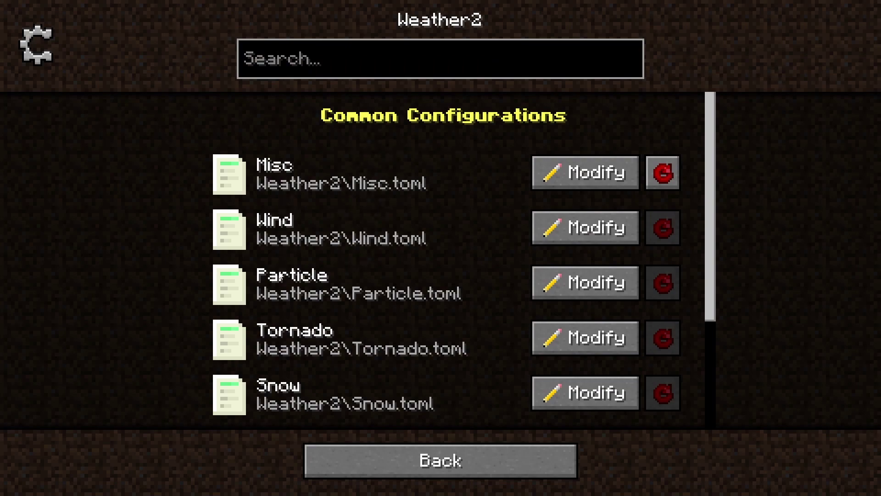
Open the Storm configuration of Weather2 for modification and go into its General settings
scroll(284, 396, "down", 2)
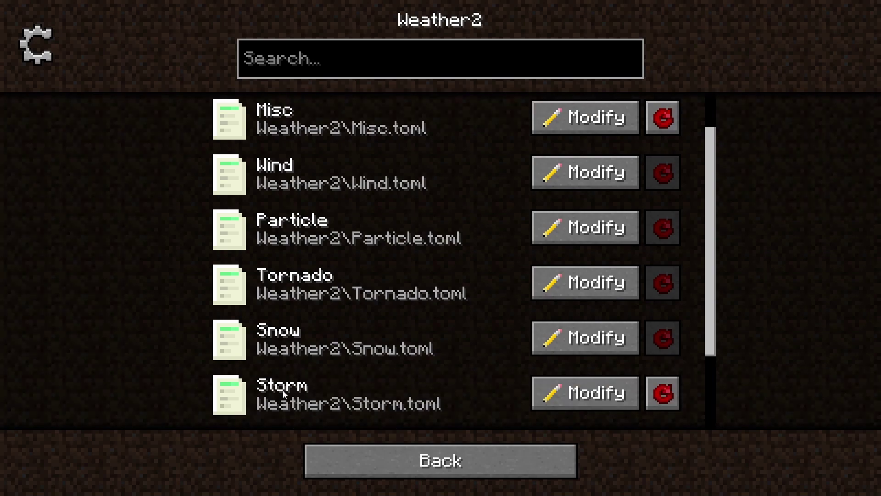
left_click(597, 393)
left_click(450, 122)
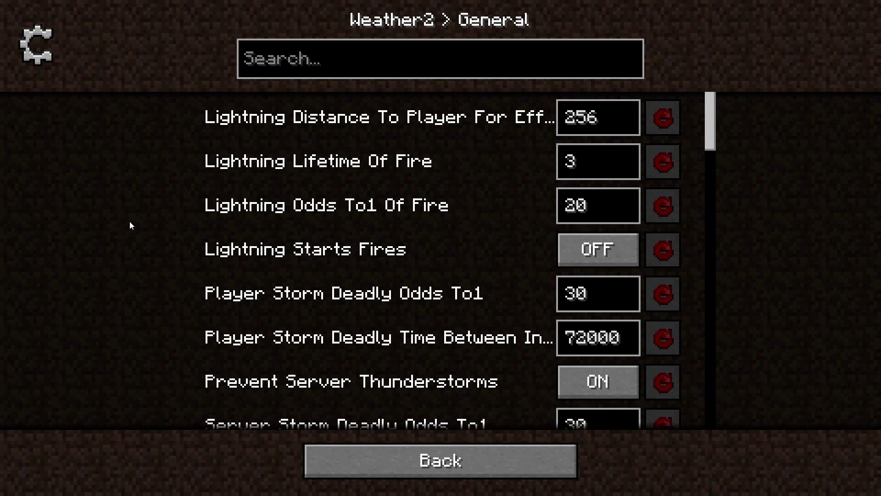
Examine the General storm settings down through the land-based and ocean-based storm odds, and return to the Weather2 configuration list without saving
scroll(150, 207, "down", 1)
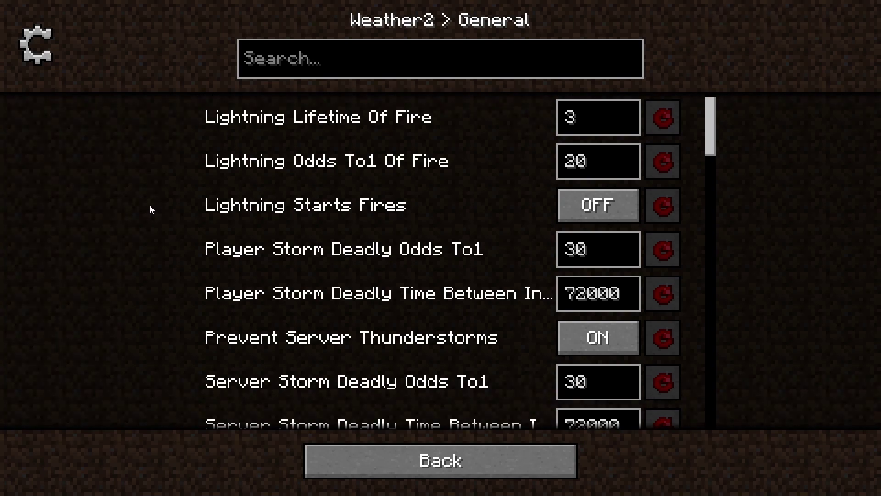
scroll(158, 292, "down", 1)
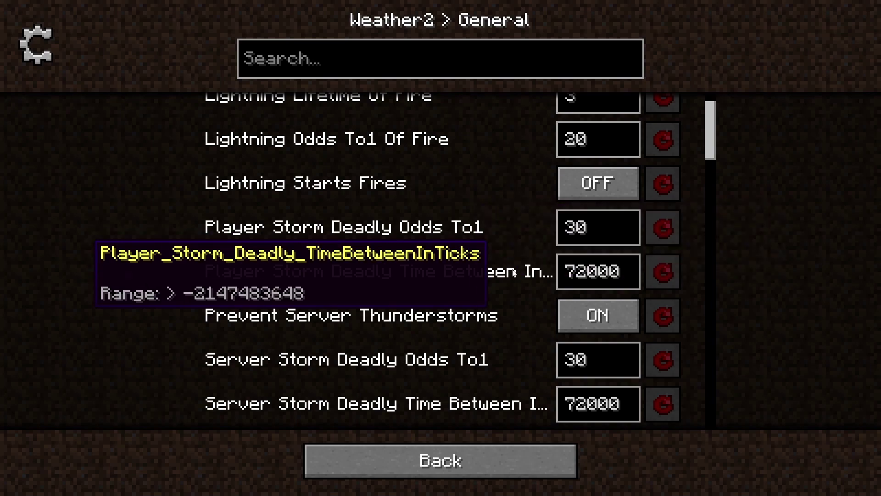
scroll(152, 235, "down", 1)
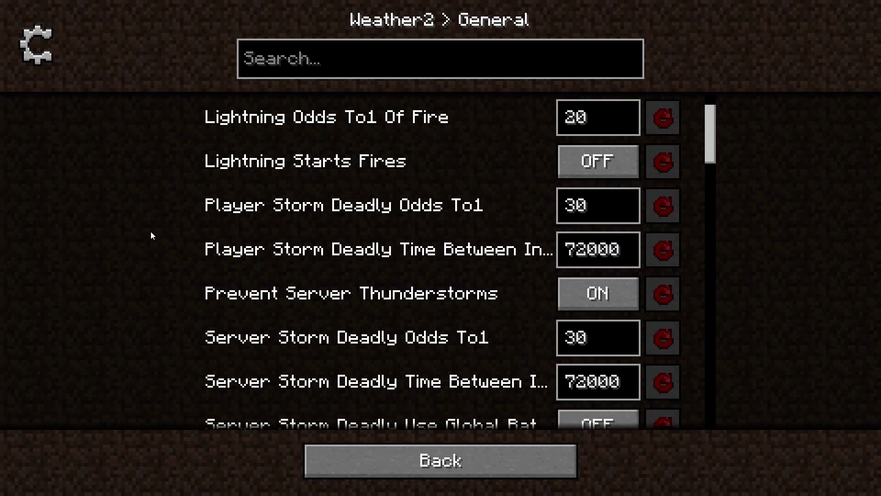
scroll(151, 232, "down", 4)
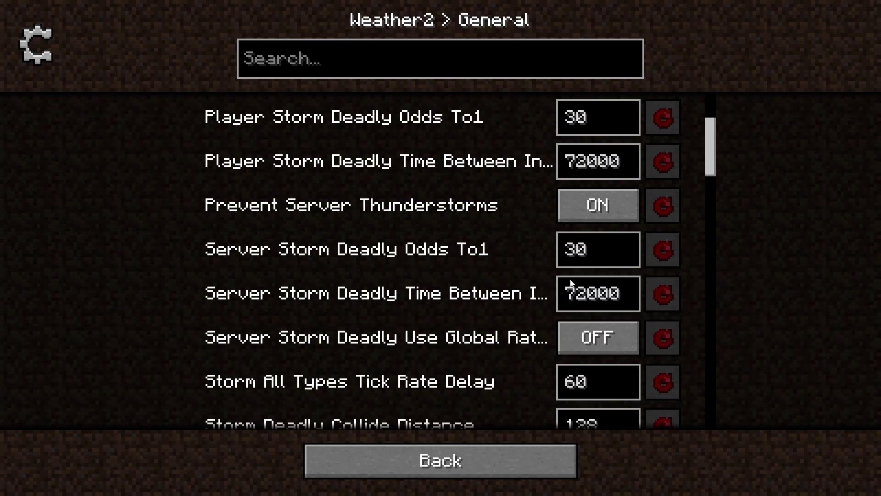
scroll(151, 228, "down", 3)
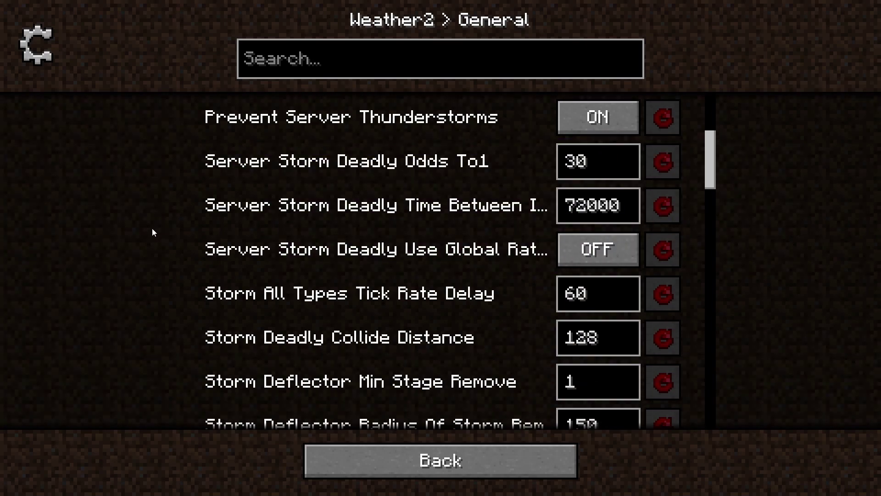
scroll(153, 232, "down", 2)
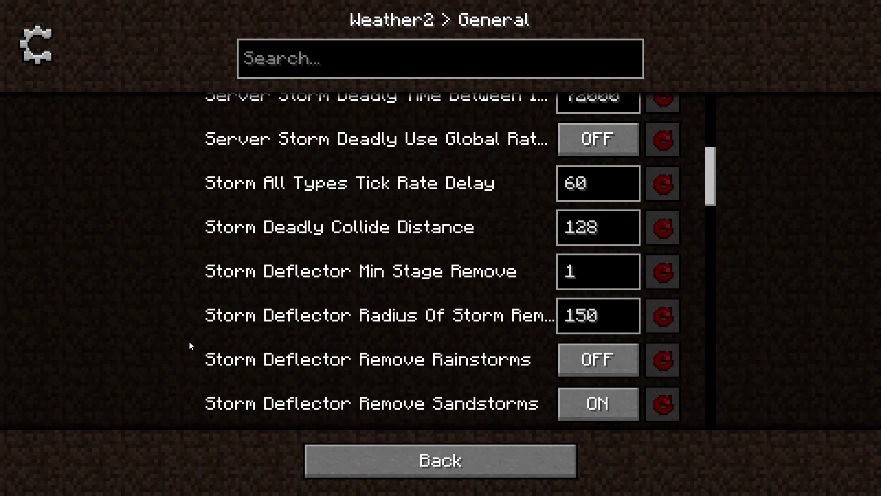
scroll(191, 330, "down", 3)
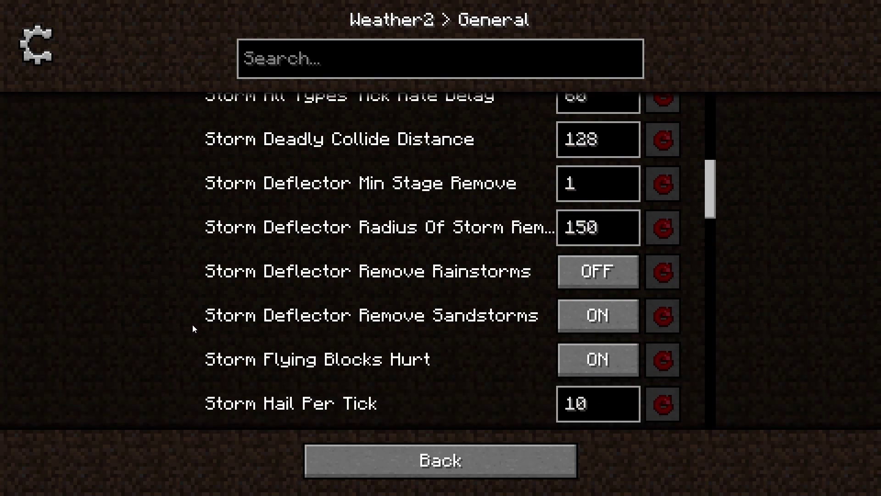
scroll(193, 327, "down", 5)
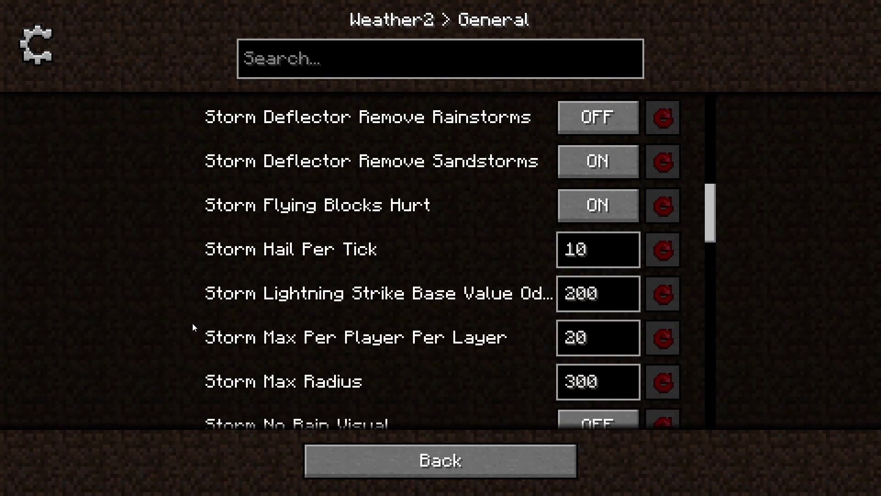
scroll(193, 327, "down", 2)
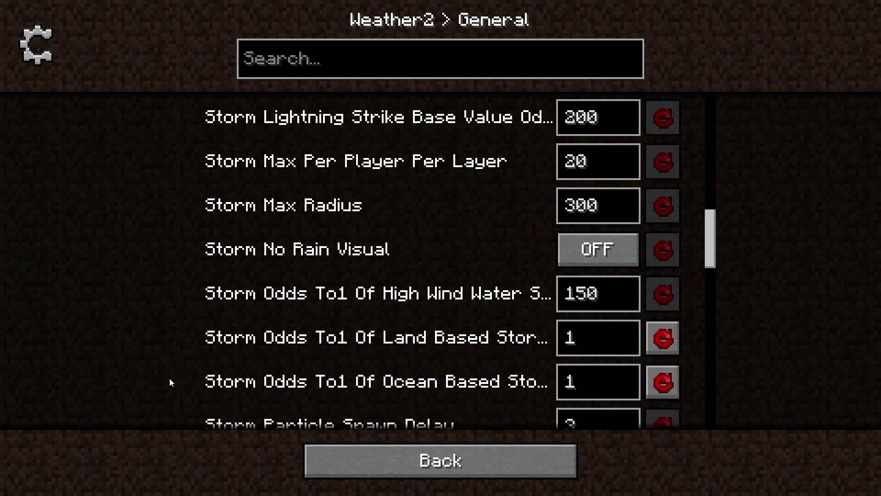
scroll(170, 378, "down", 4)
scroll(171, 381, "down", 1)
left_click(351, 461)
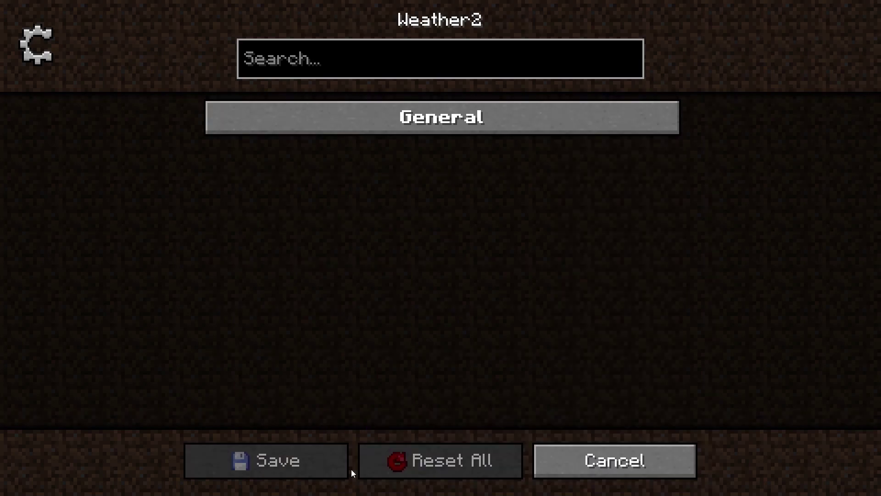
left_click(591, 453)
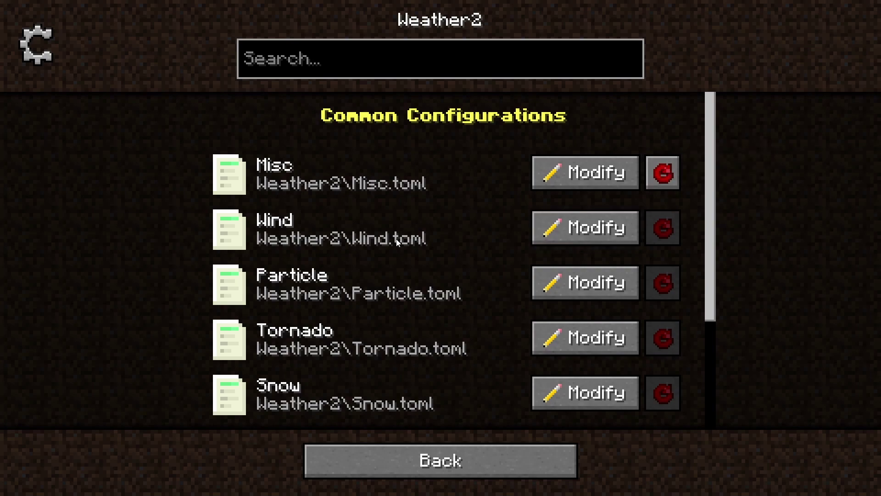
Open the Storm configuration of Weather2 for modification and display its General settings
scroll(487, 375, "down", 3)
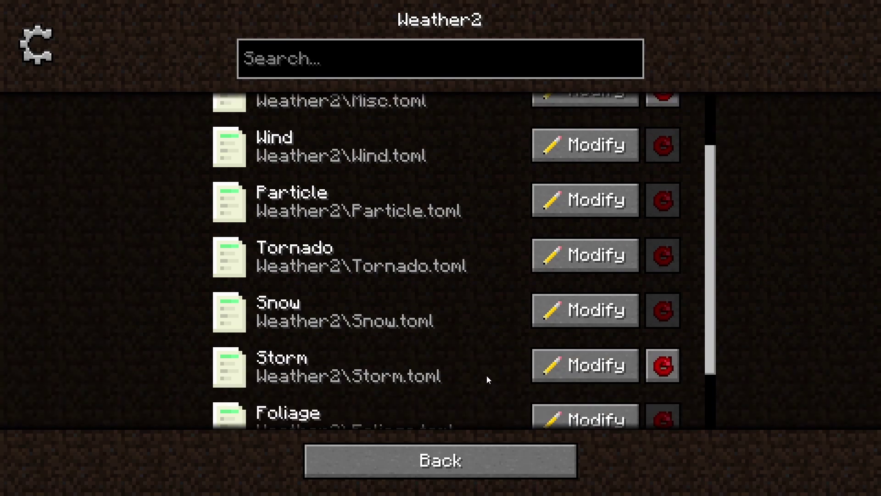
left_click(577, 281)
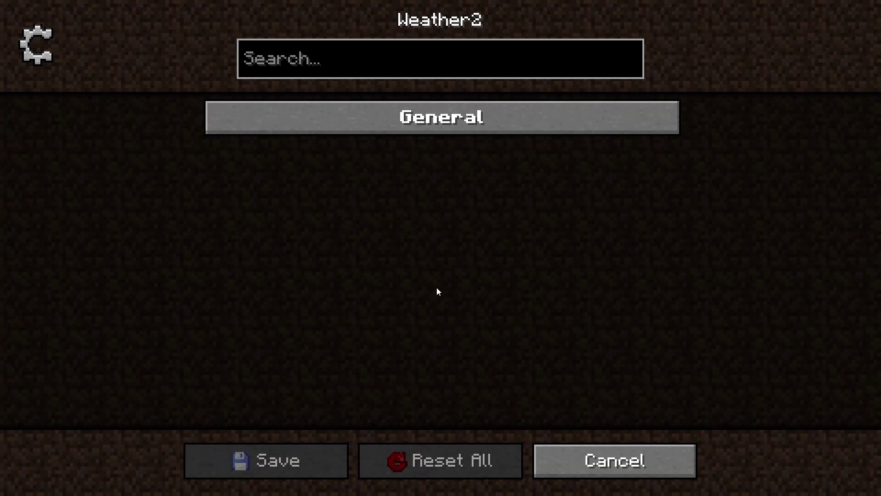
left_click(439, 118)
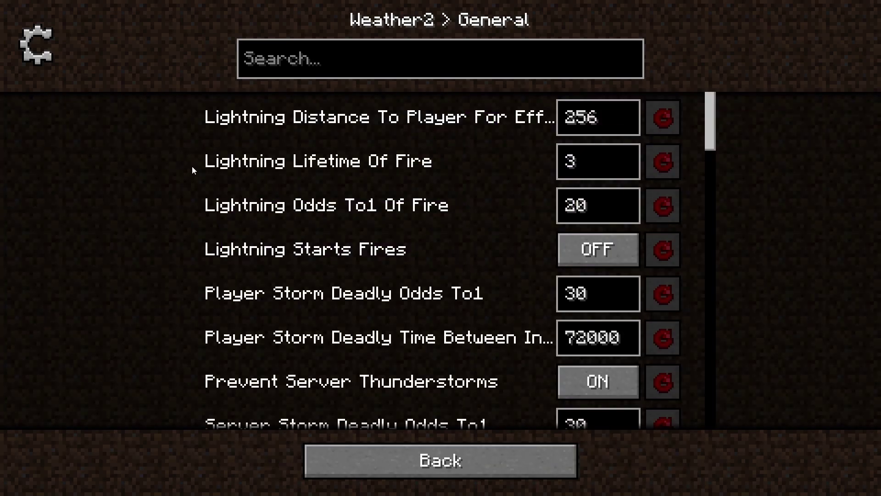
Examine the General storm settings from the lightning options down to the cyclone percent chances, and leave the Storm configuration without saving
scroll(210, 211, "down", 1)
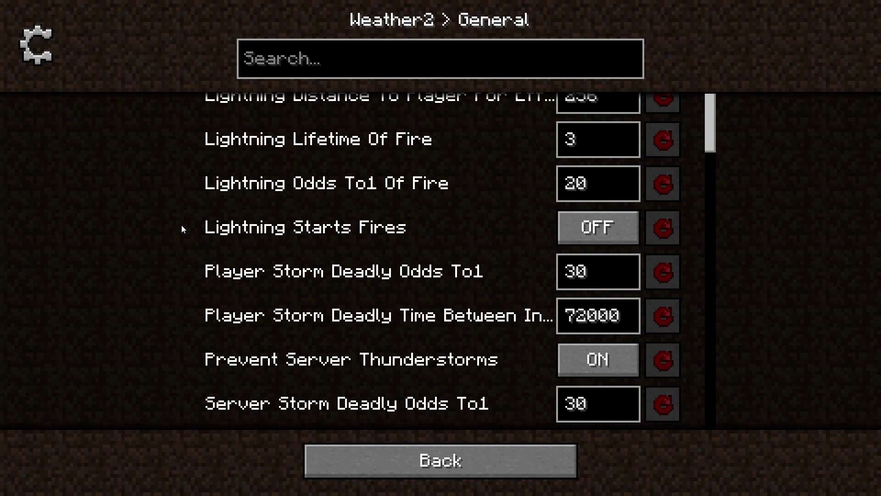
scroll(181, 225, "down", 1)
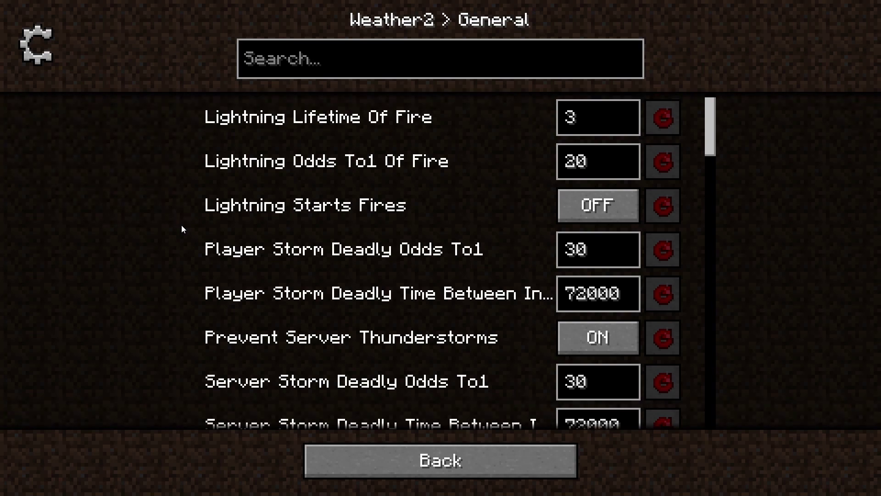
scroll(181, 223, "down", 1)
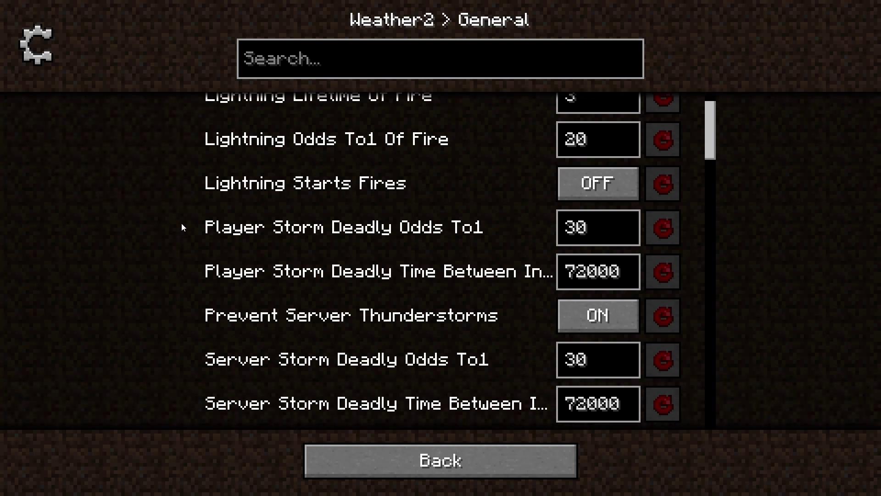
scroll(181, 223, "down", 3)
scroll(181, 225, "down", 2)
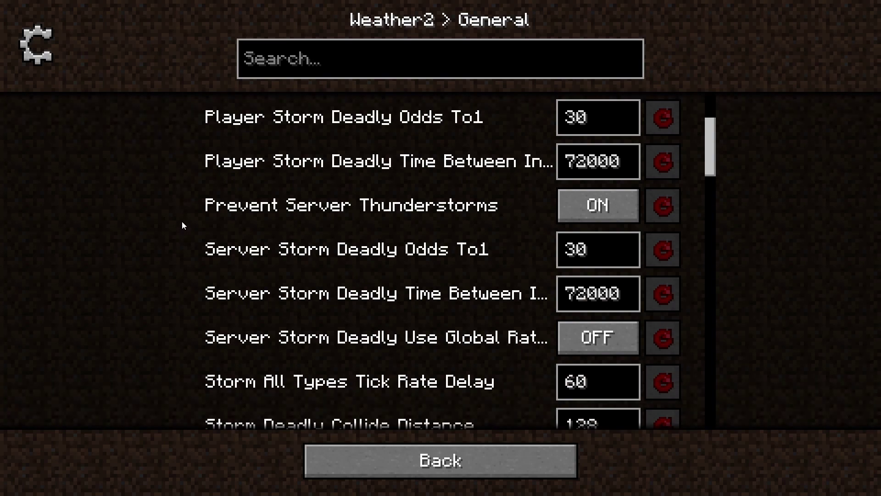
scroll(182, 221, "down", 3)
scroll(181, 220, "down", 3)
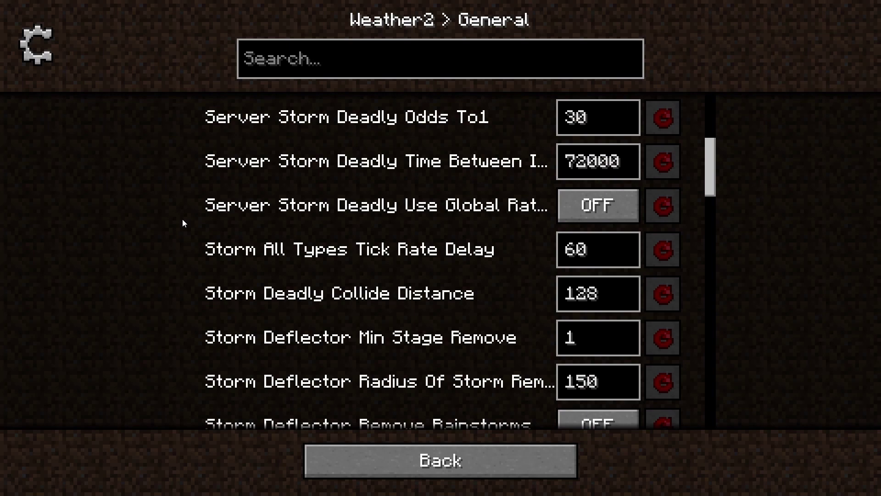
scroll(183, 220, "down", 2)
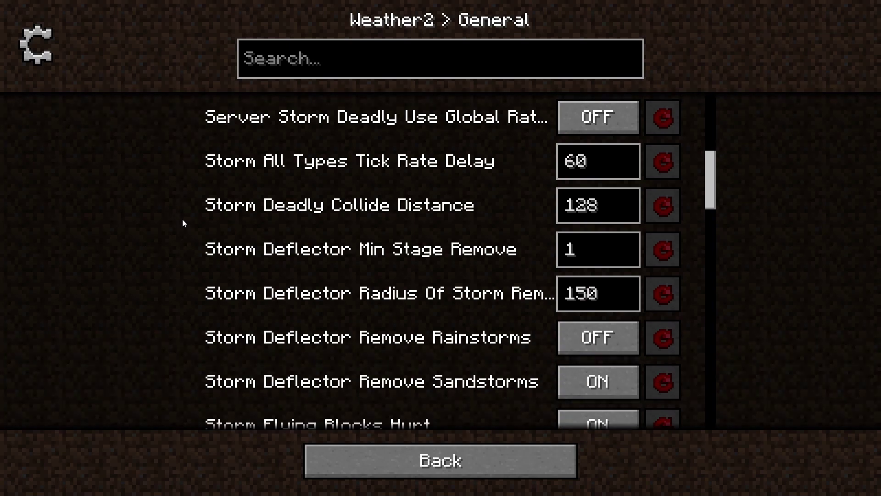
scroll(182, 219, "down", 3)
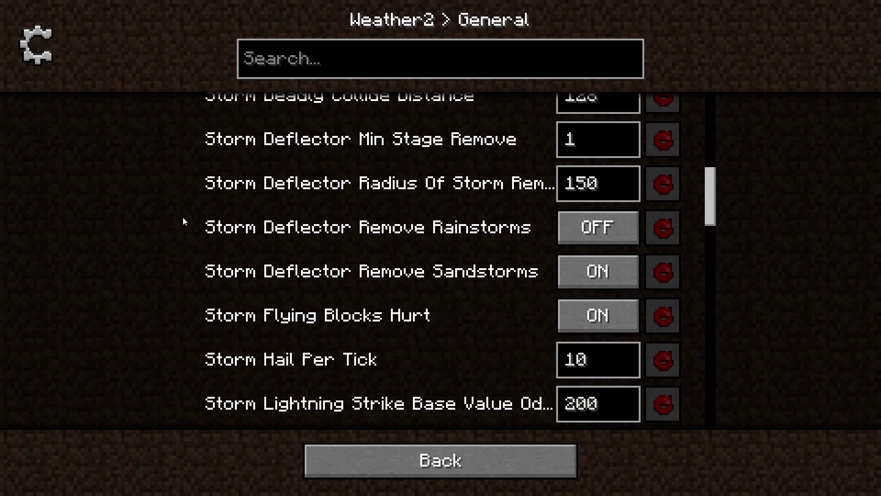
scroll(183, 217, "down", 2)
scroll(183, 216, "down", 3)
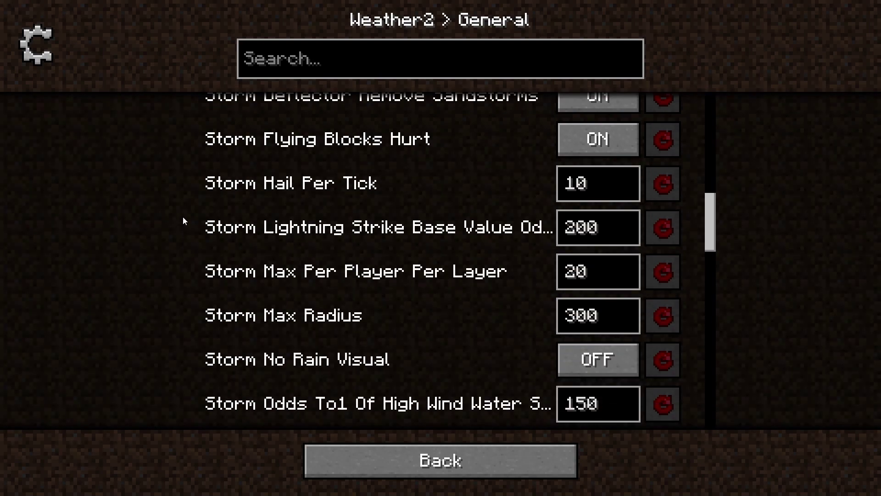
scroll(183, 217, "down", 6)
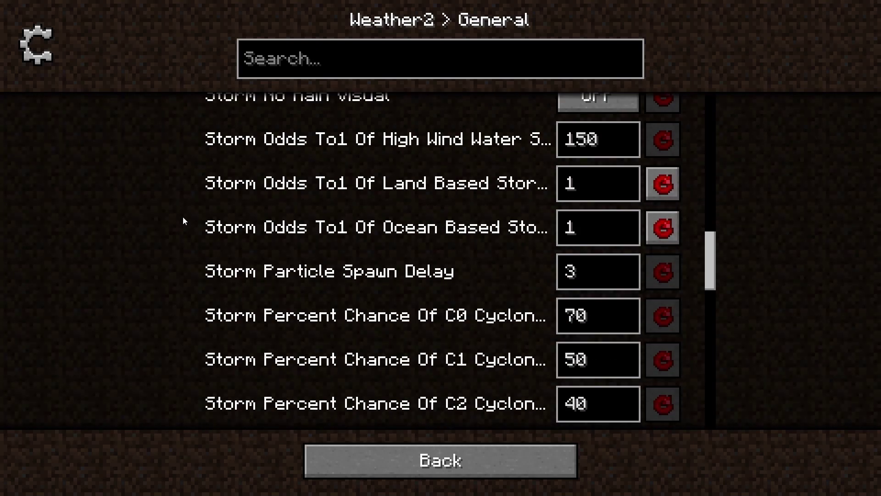
scroll(130, 206, "down", 1)
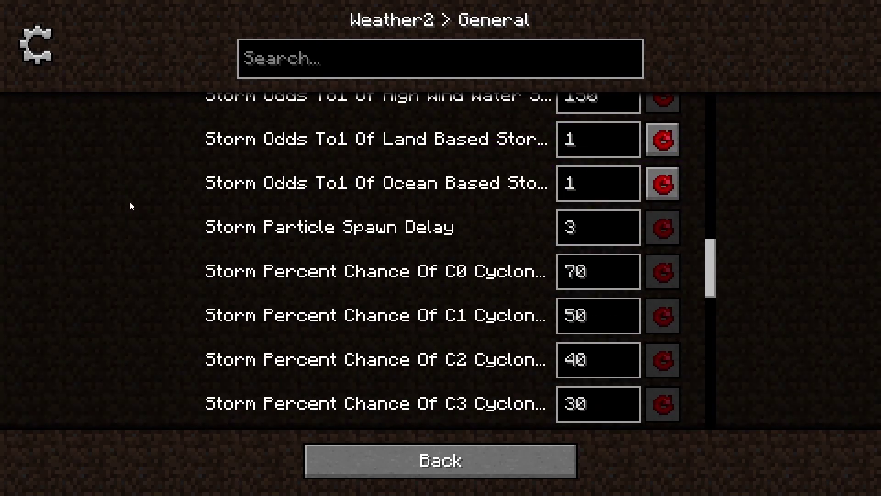
left_click(382, 444)
left_click(542, 446)
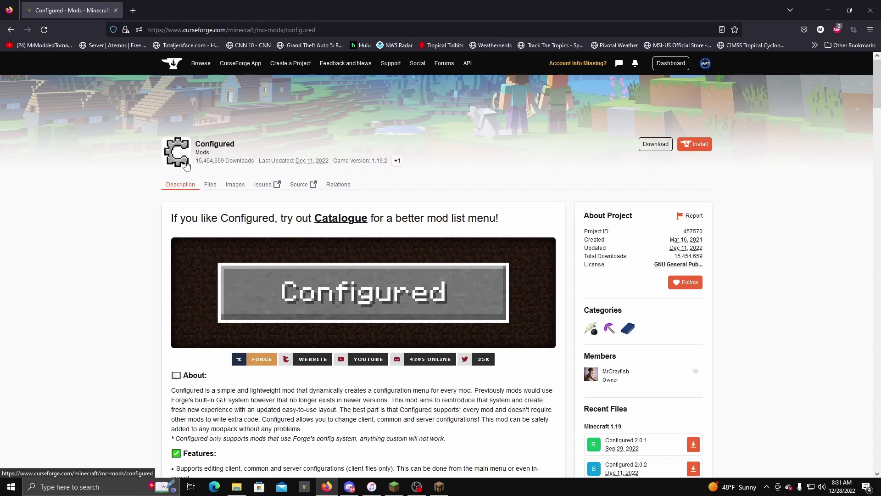
Look over the description of the Configured mod on its CurseForge page in Firefox
scroll(147, 202, "down", 1)
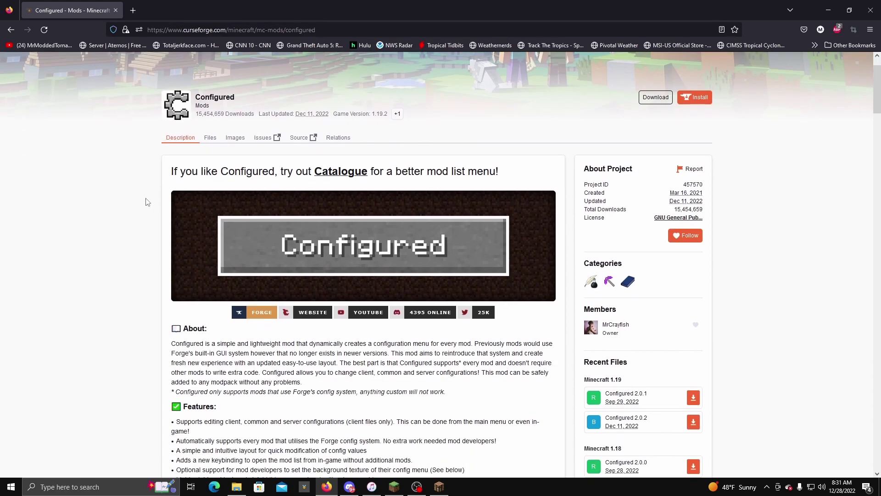
scroll(169, 187, "down", 1)
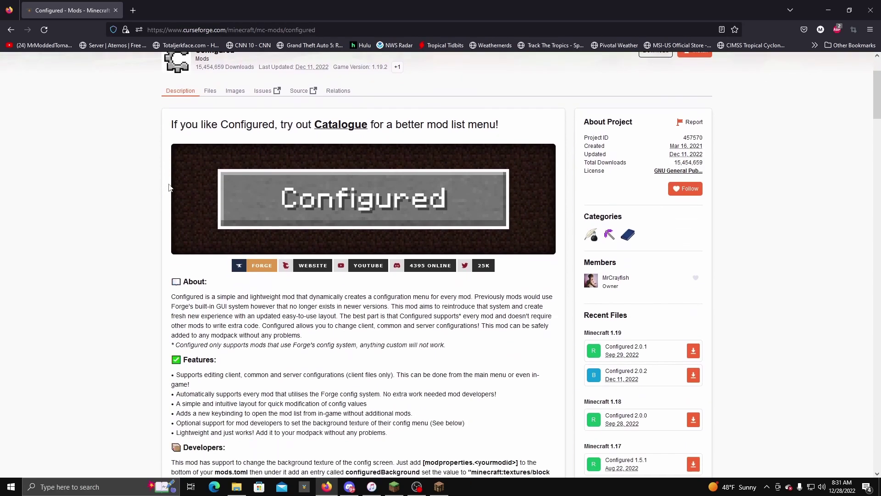
scroll(193, 187, "up", 2)
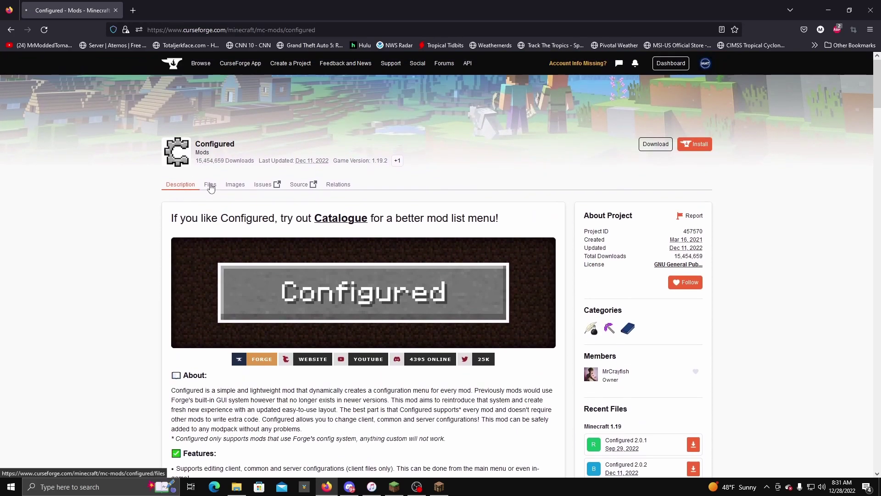
Open the Configured mod's file list and go to the Configured 2.0.0 release for Minecraft 1.18.2
left_click(211, 185)
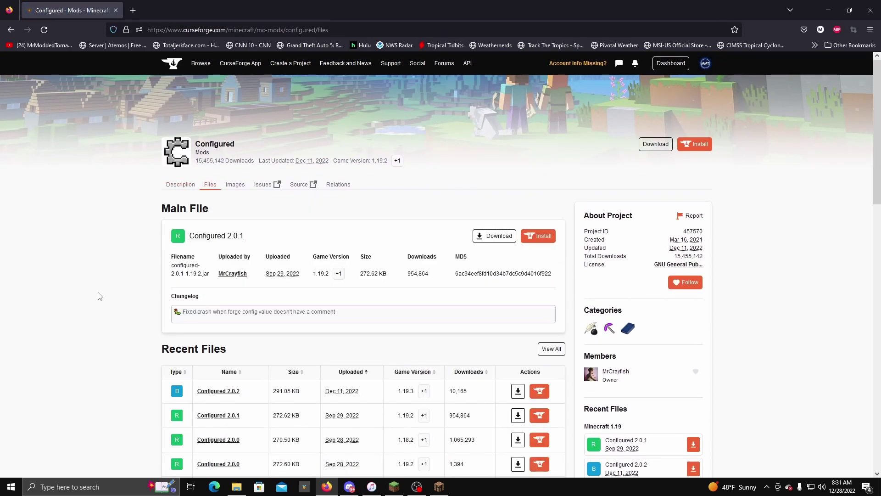
scroll(127, 262, "down", 2)
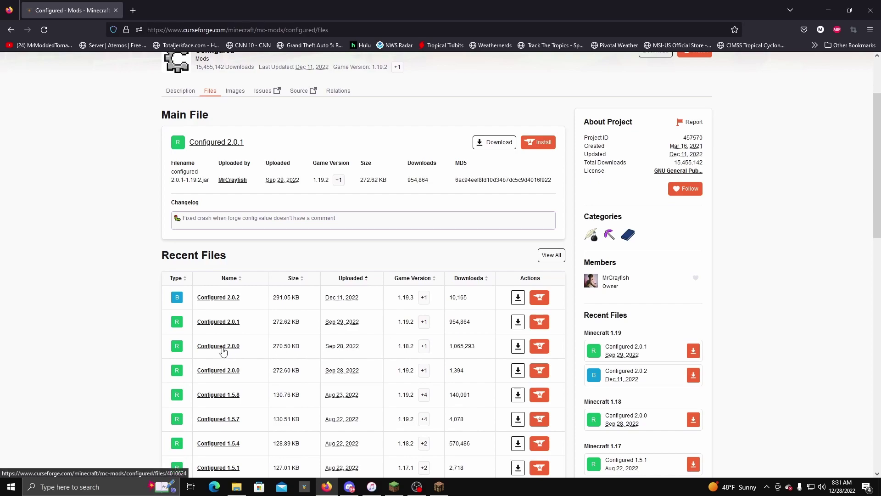
left_click(223, 348)
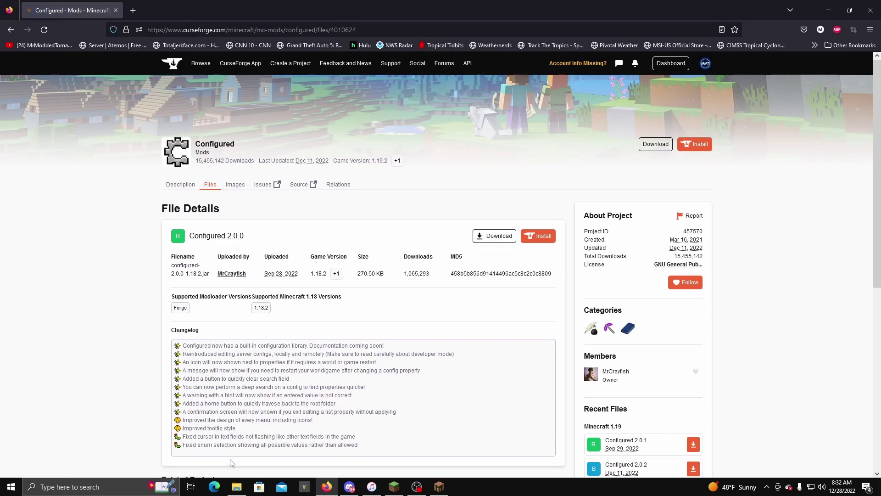
Review the file details of Configured 2.0.0, including its changelog and related projects
scroll(125, 281, "down", 2)
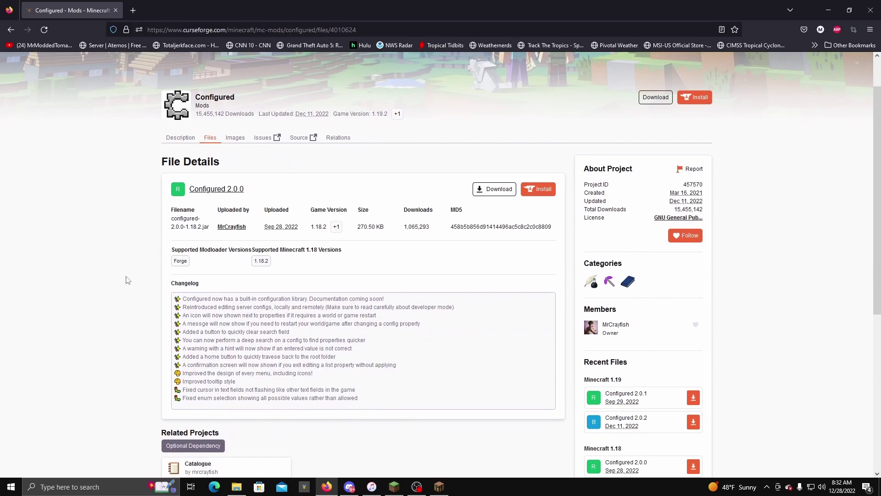
scroll(128, 280, "down", 2)
scroll(126, 279, "up", 4)
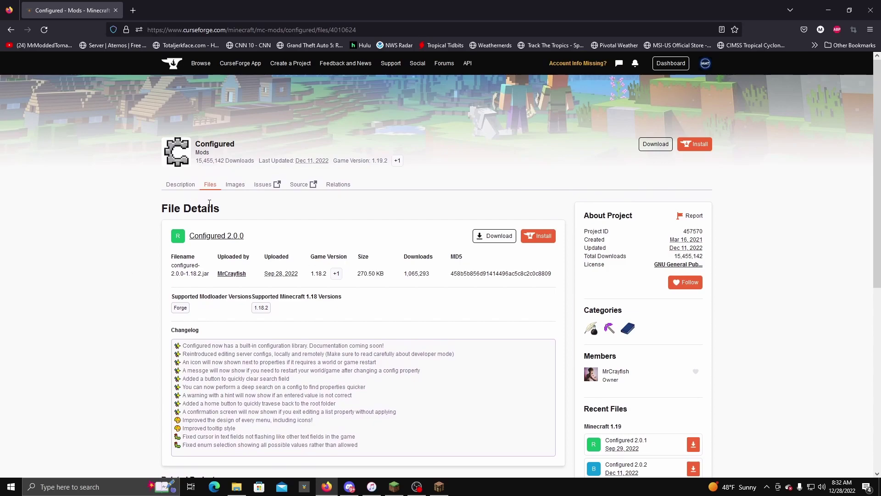
scroll(106, 348, "down", 2)
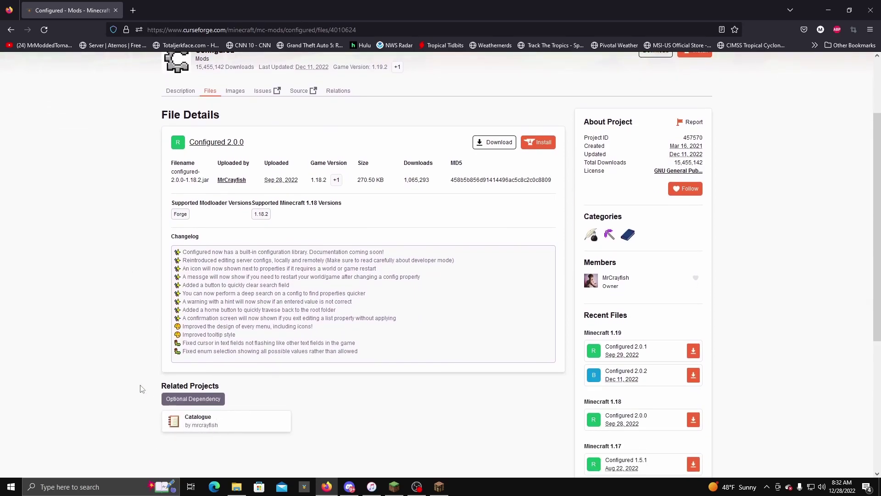
scroll(103, 373, "up", 2)
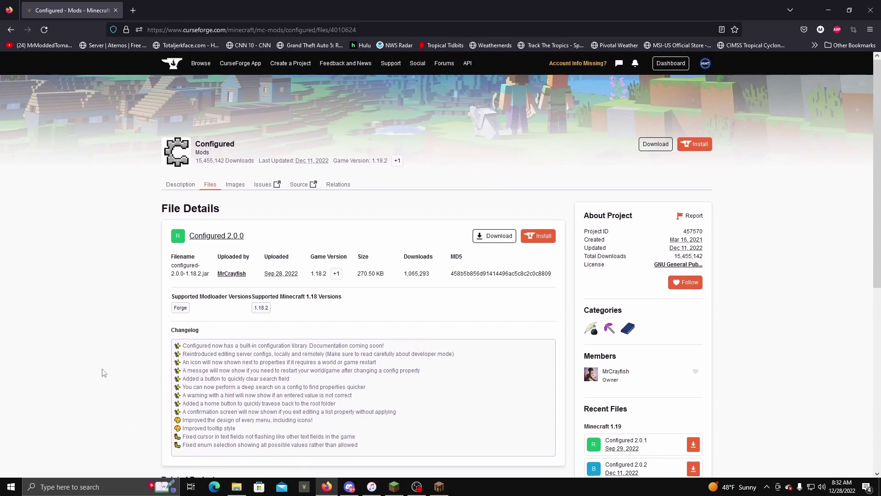